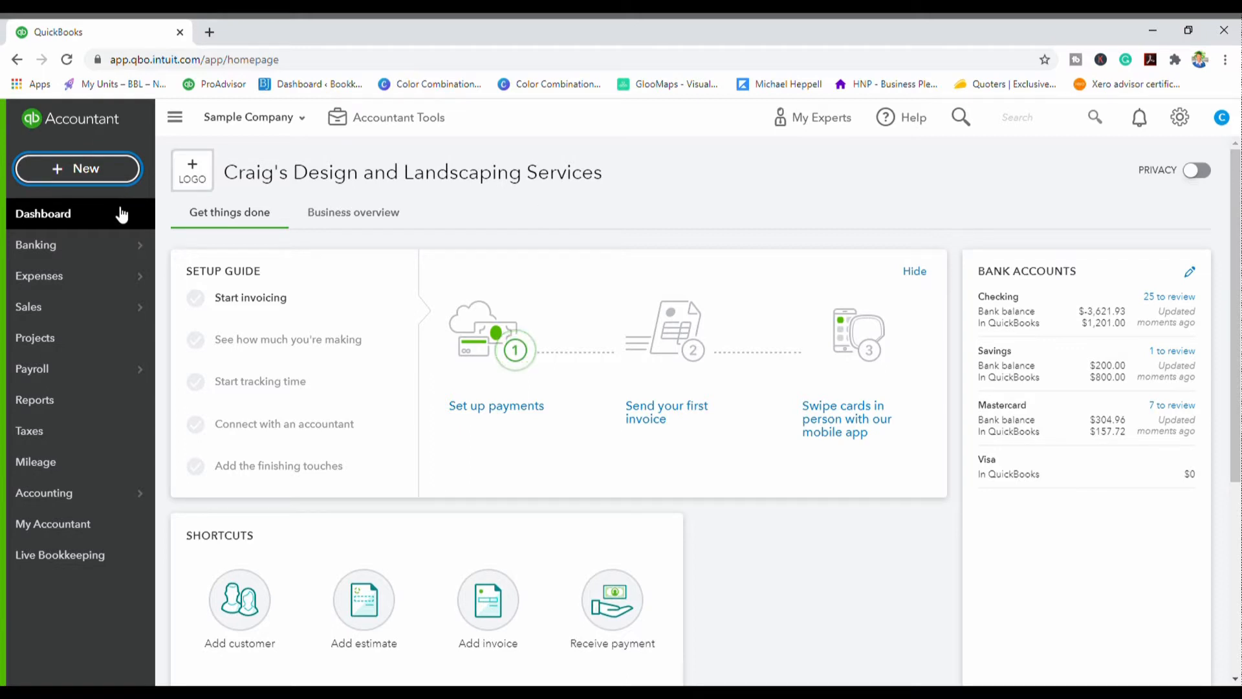
- View the fields on a blank invoice form and close it without entering anything
click(99, 169)
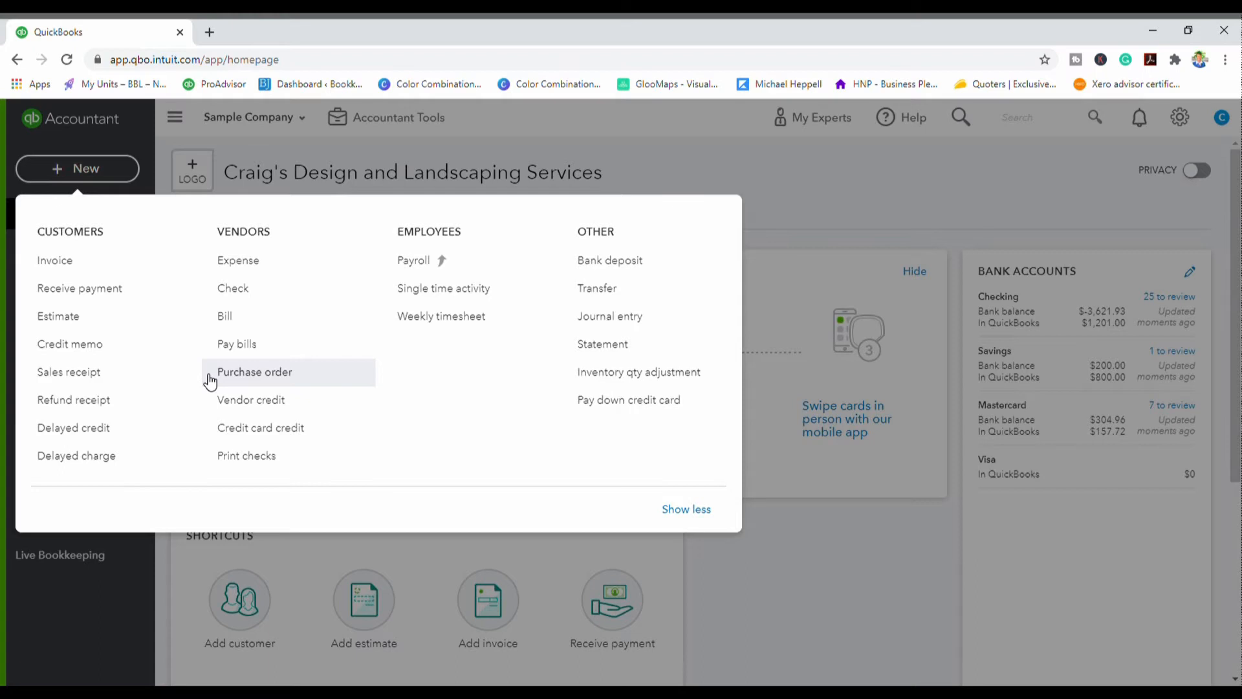
click(63, 264)
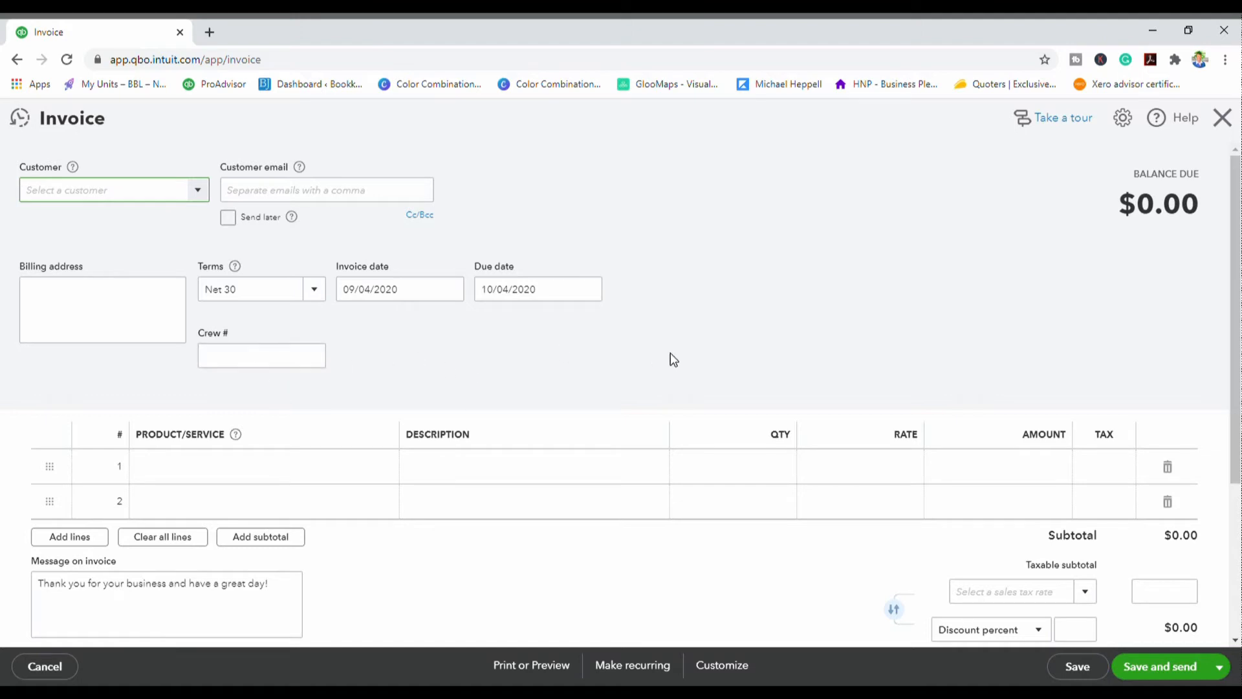
click(1225, 119)
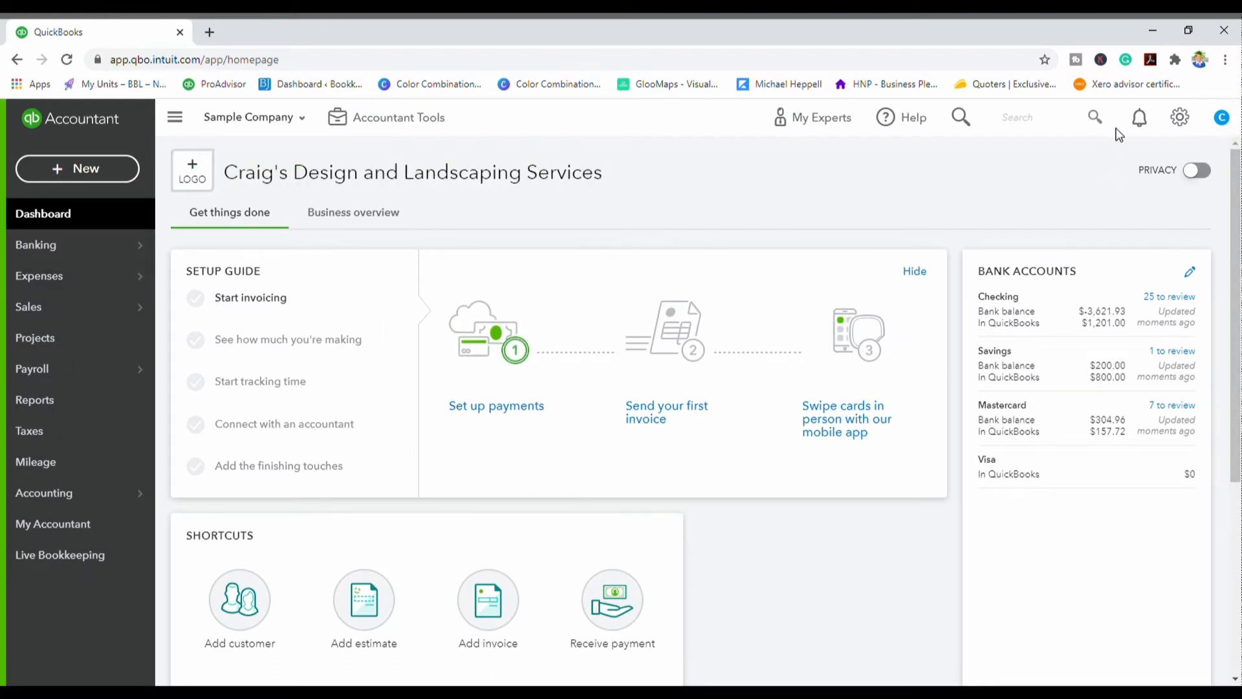
- Open the Sales section of the company's account settings with the sales form content ready for editing
click(1188, 115)
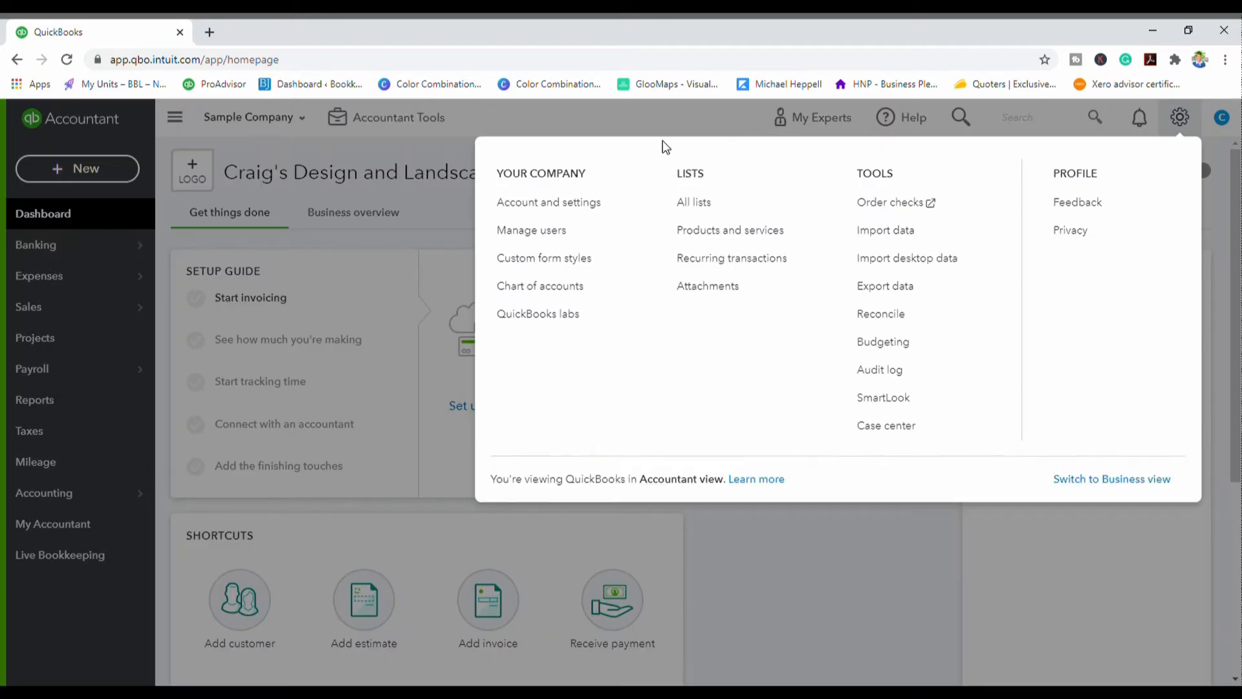
click(544, 207)
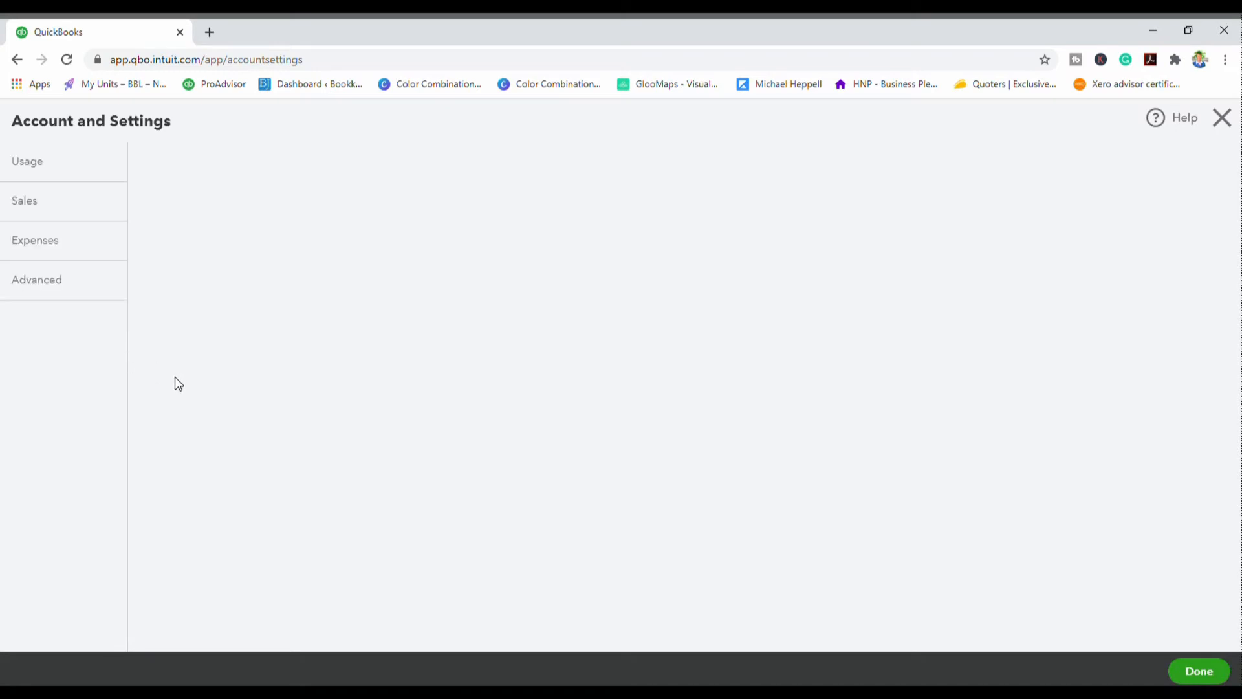
click(28, 210)
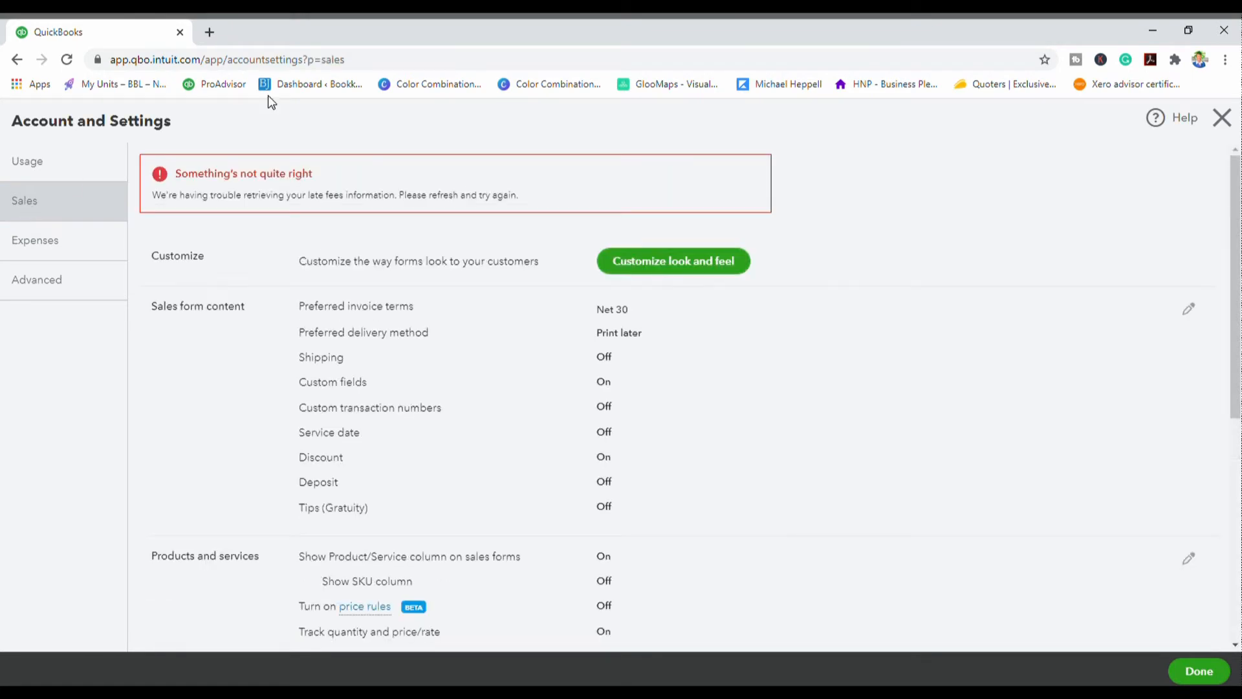
click(230, 313)
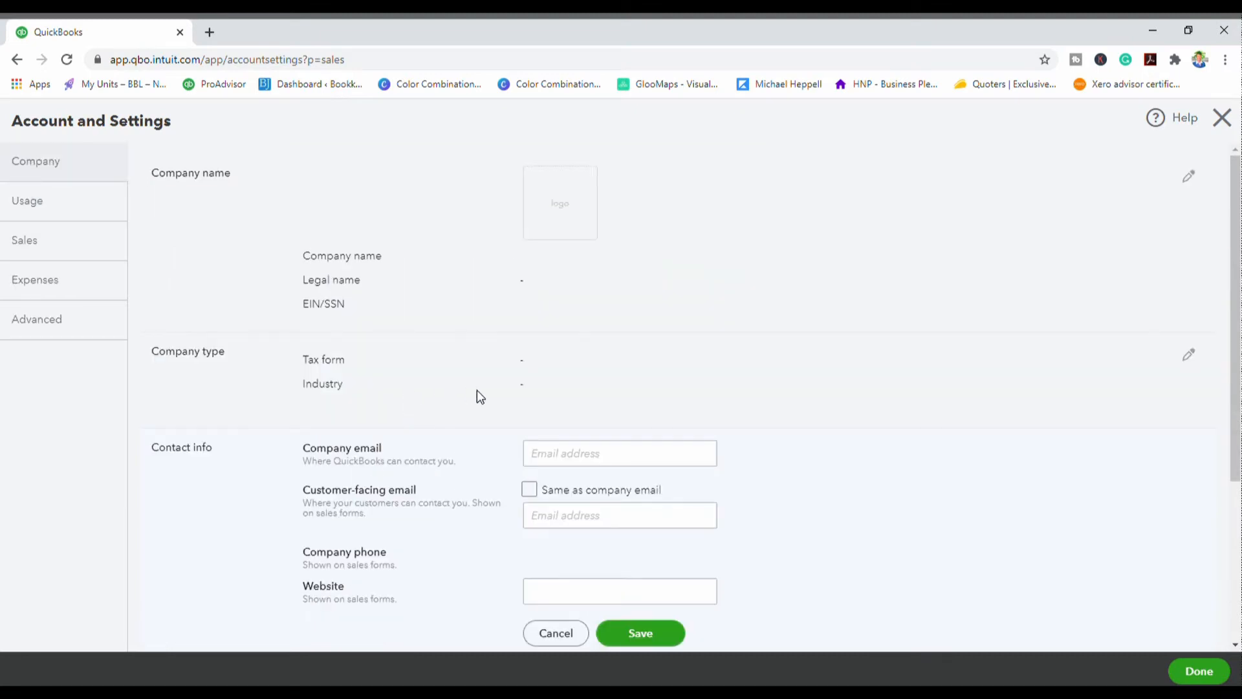
click(26, 278)
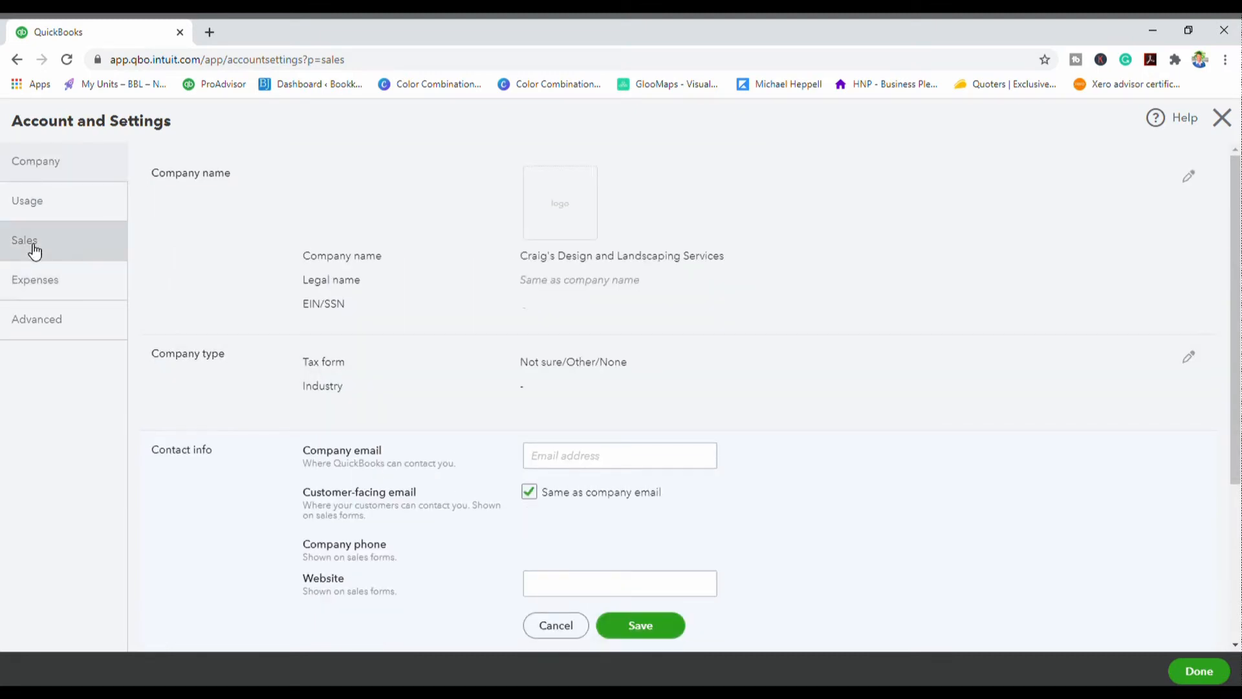
click(33, 250)
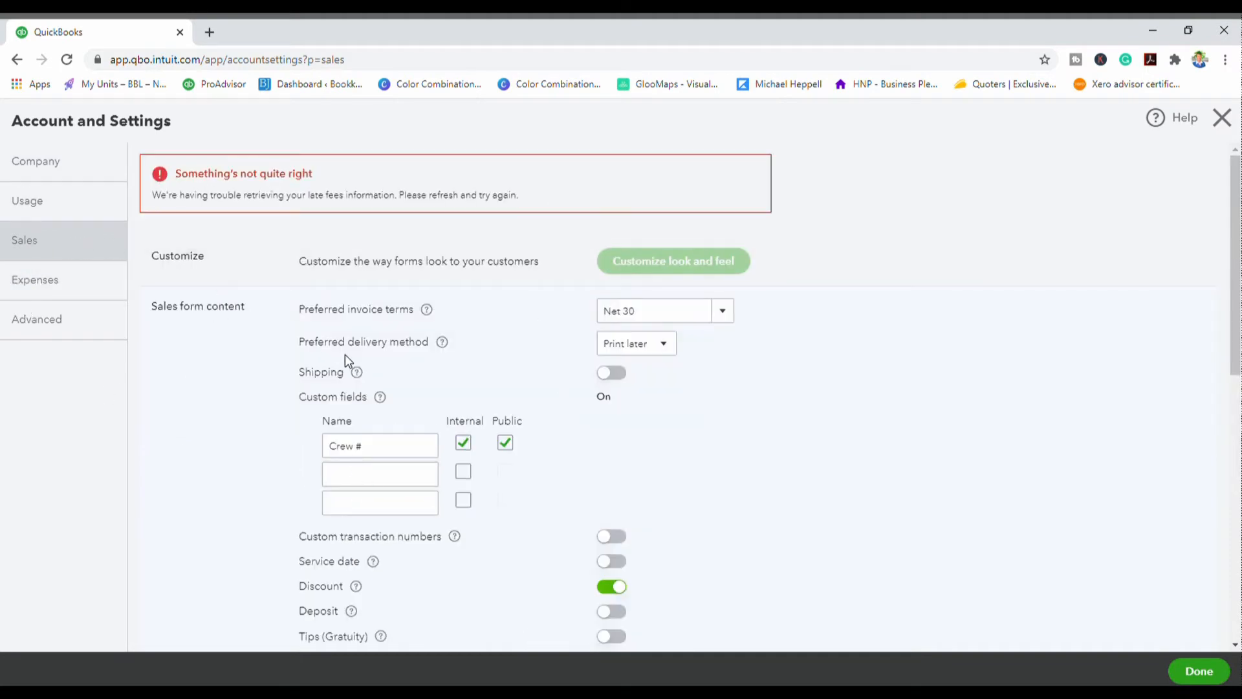
- Add a second custom field named "Purchase Order#", enable it for internal and public use, save, and close the settings
click(380, 480)
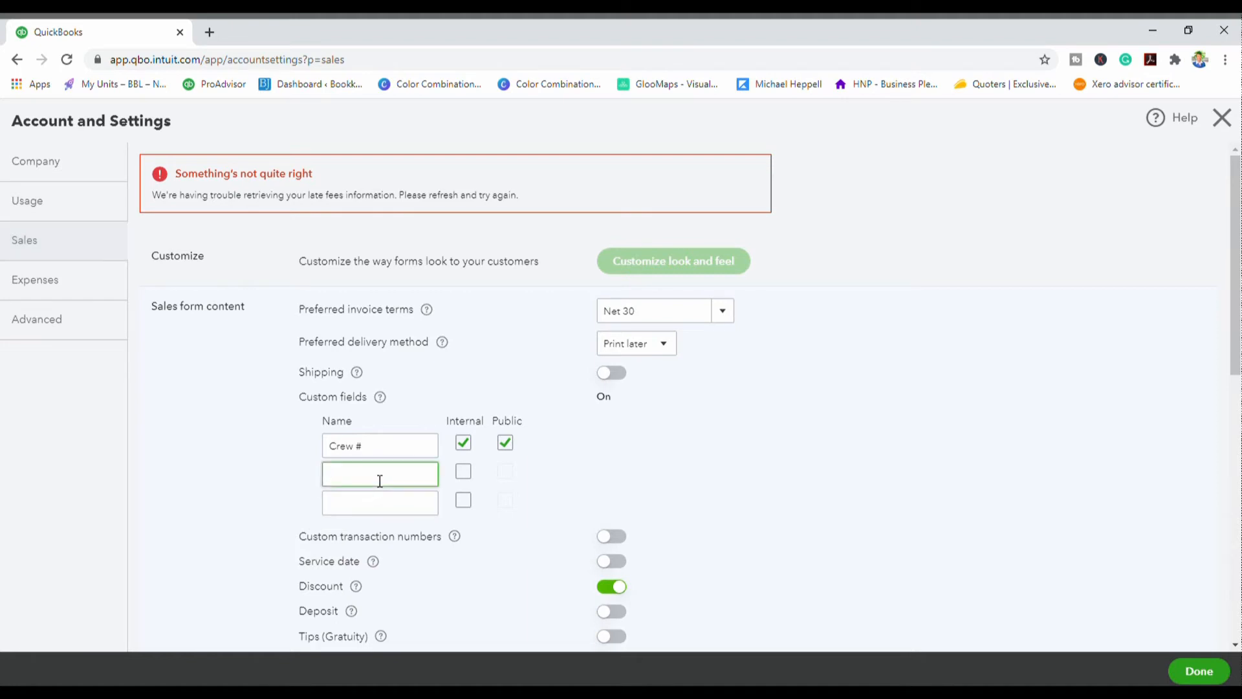
text(D)
key(BackSpace)
text(Purchase Order #)
key(BackSpace)
key(BackSpace)
text(#)
click(462, 472)
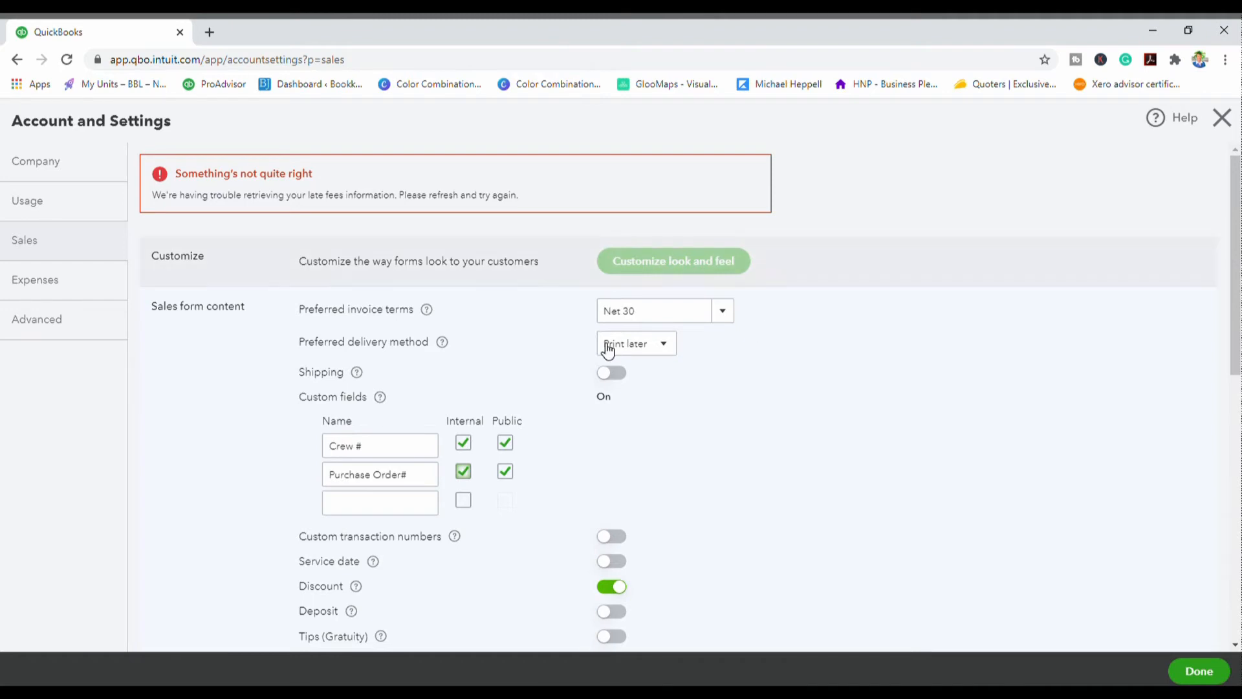
scroll(707, 537, down, 2)
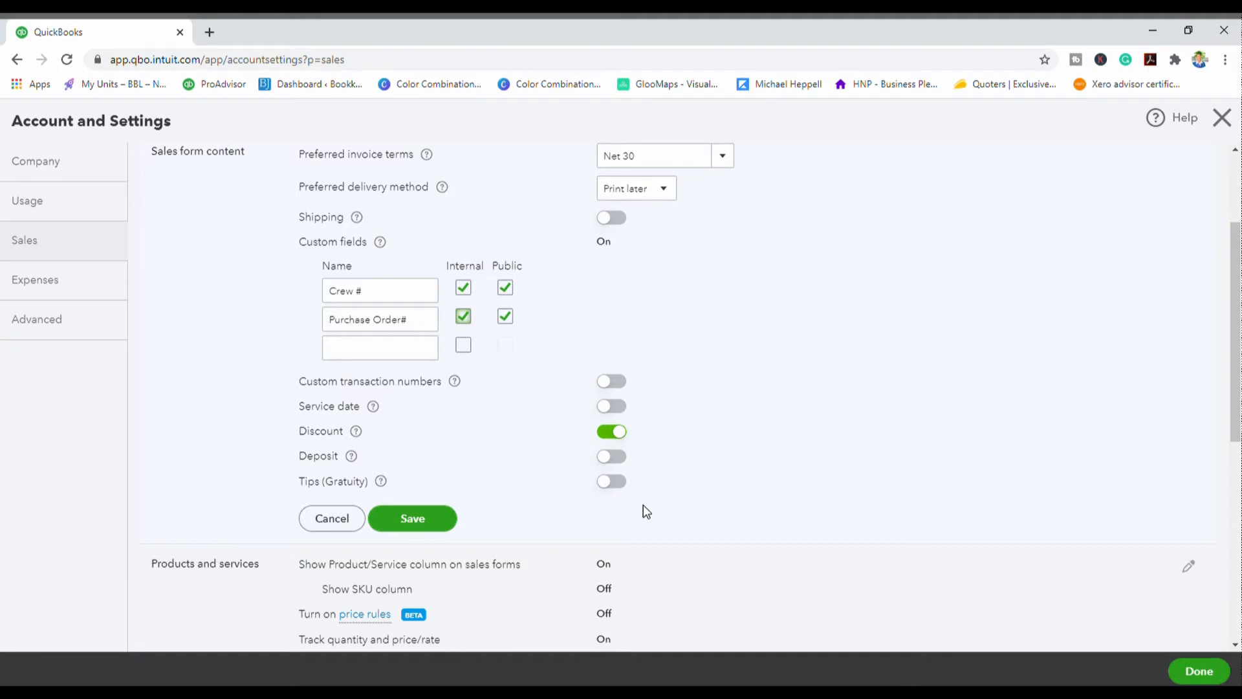
click(417, 524)
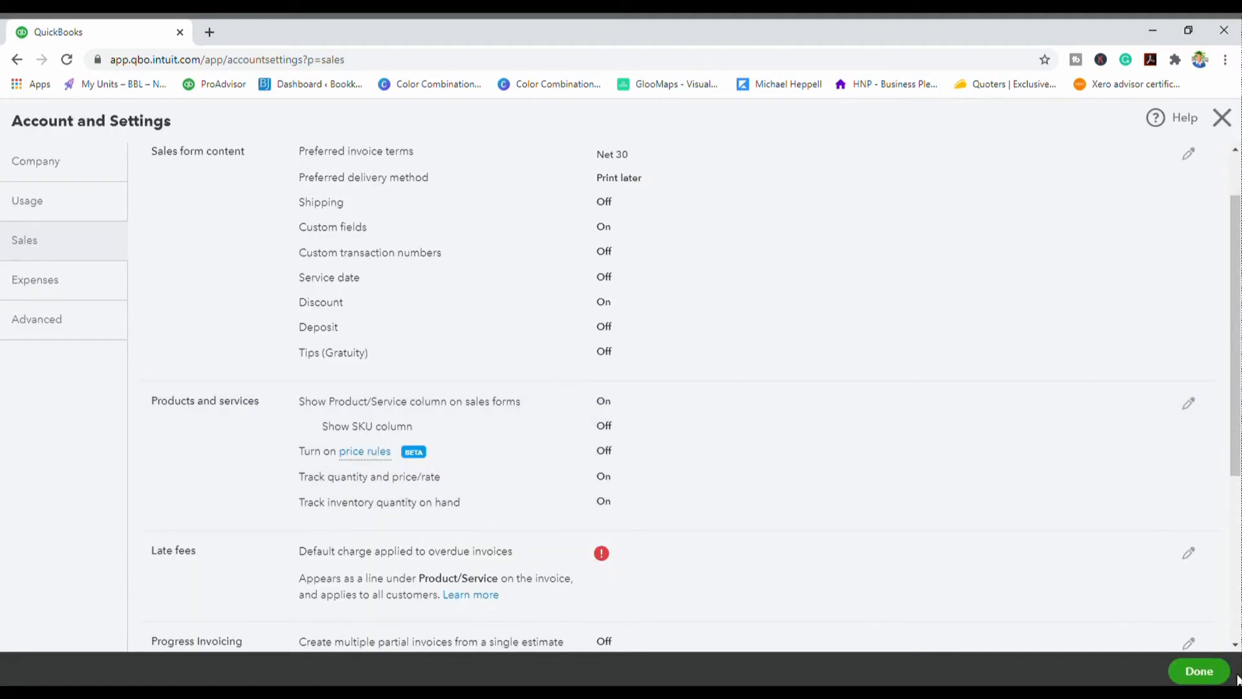
click(1218, 680)
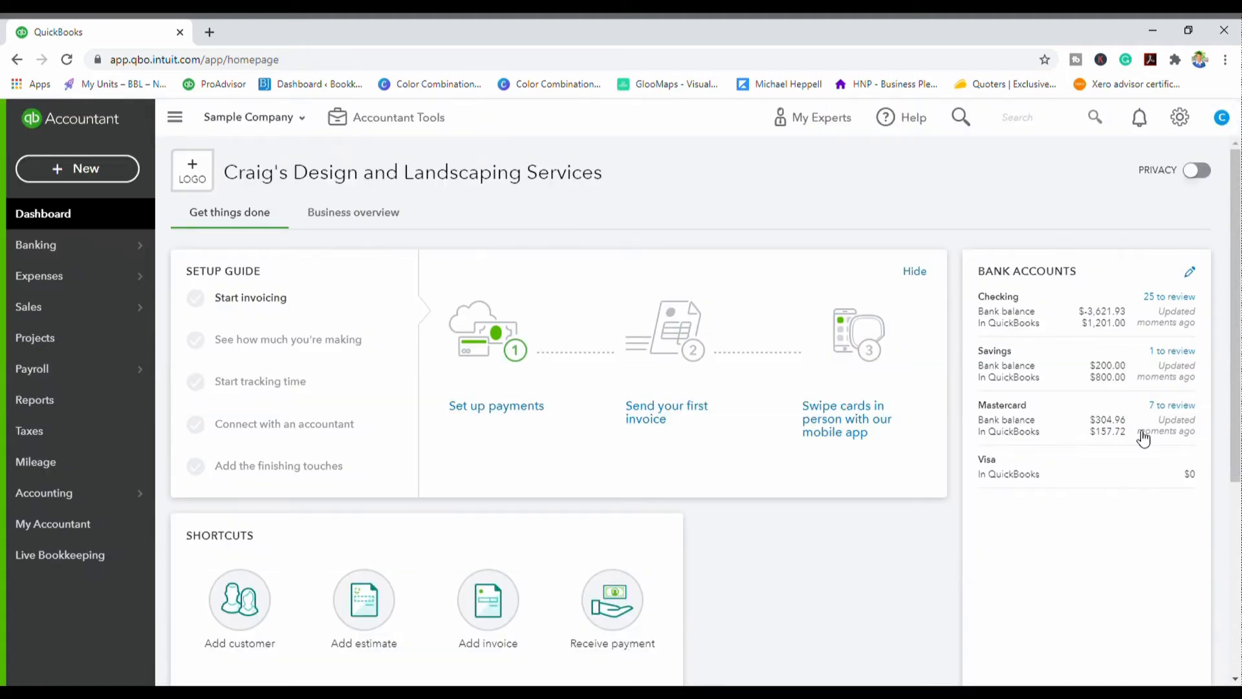
- Create a new invoice for the first suggested customer matching "d" and fill in the purchase order number
click(78, 166)
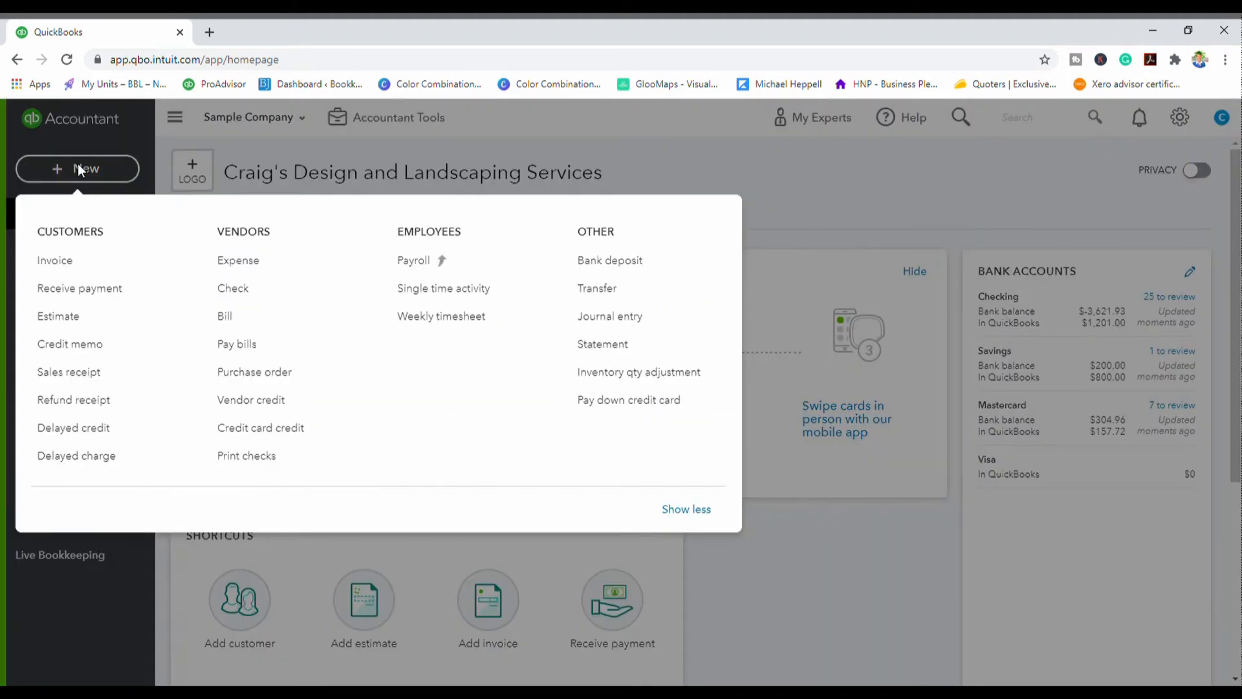
click(68, 265)
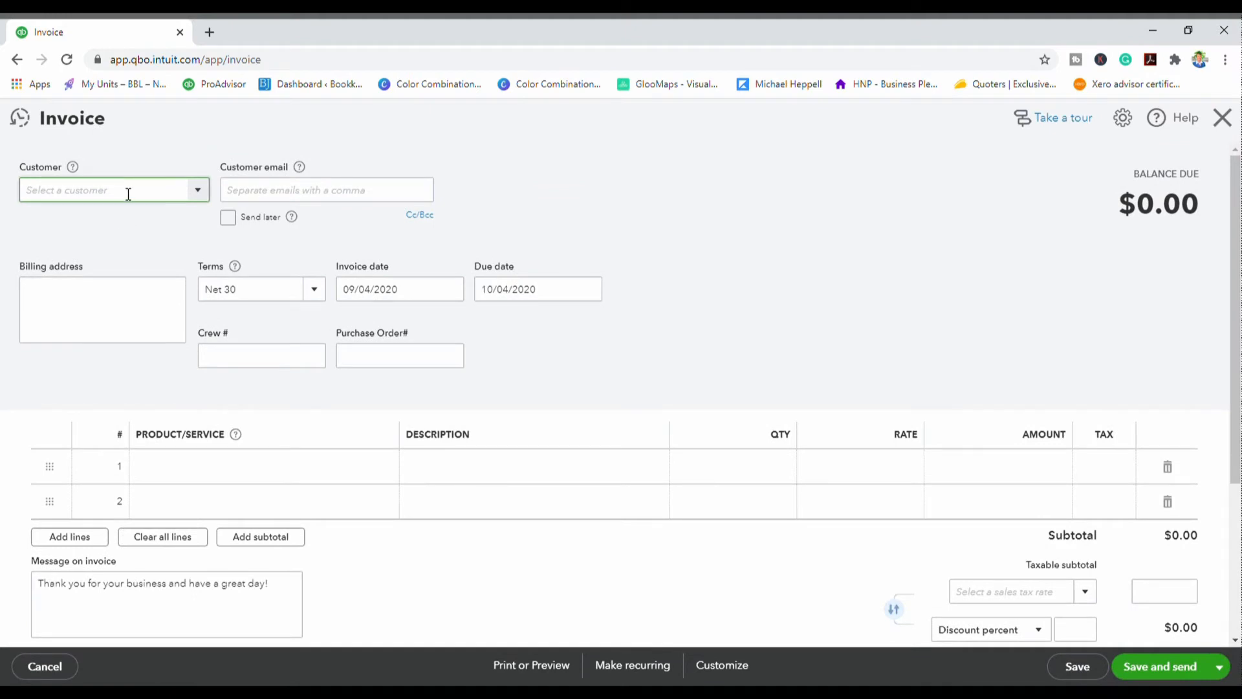
text(driguez)
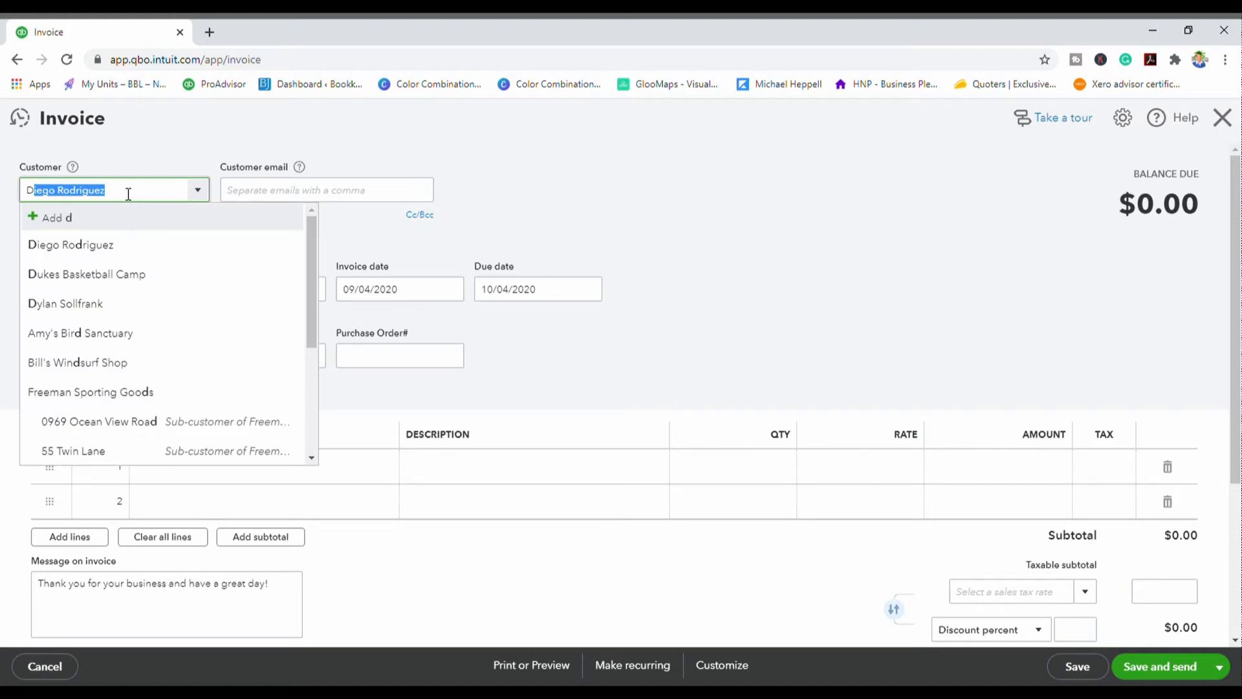
click(262, 244)
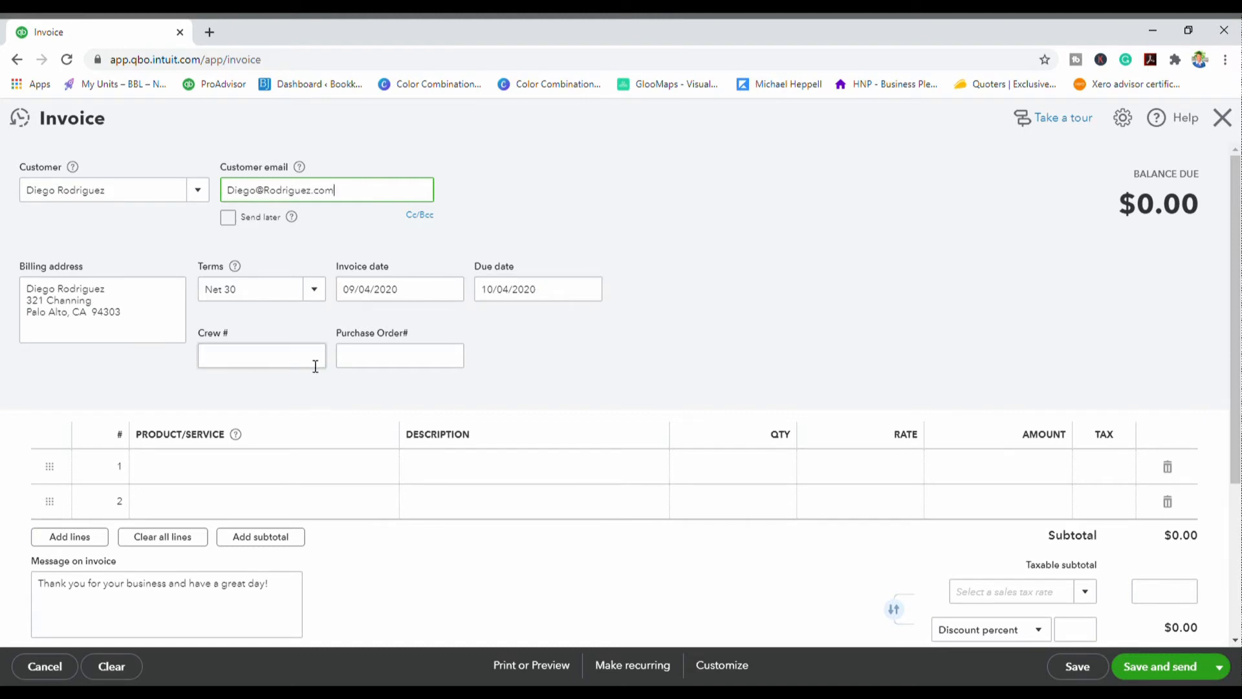
click(416, 362)
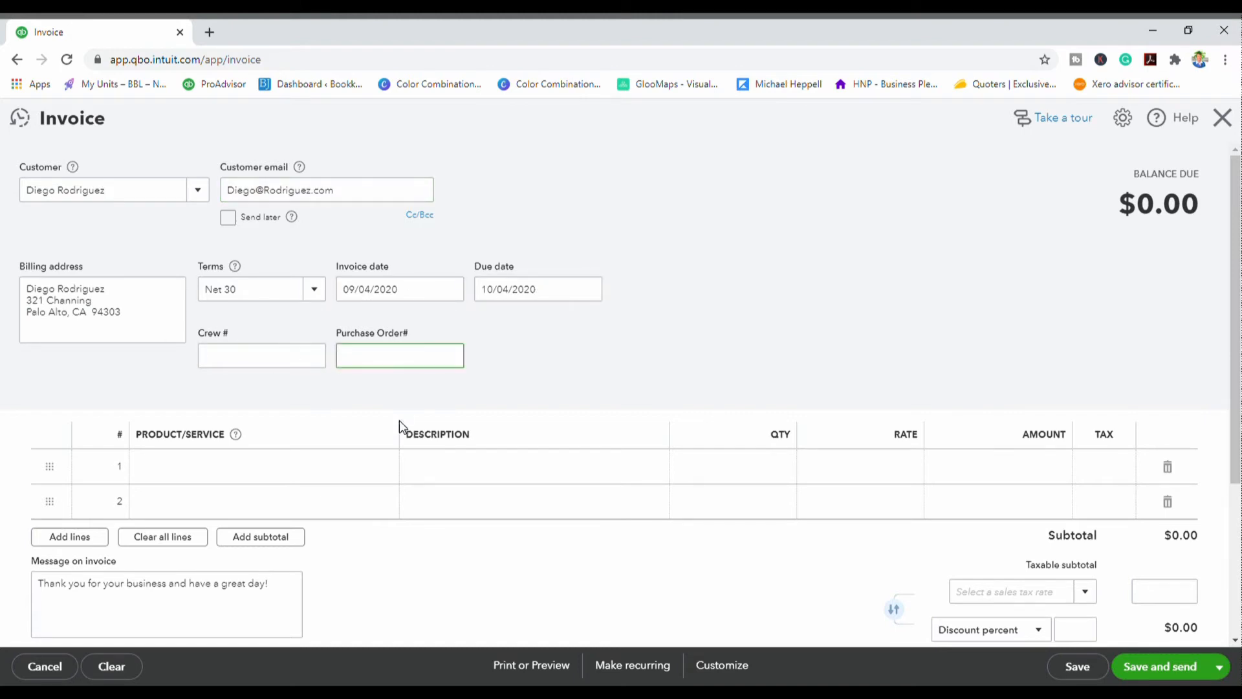
text(PO256)
- Add the Lighting product to the invoice's first line with a quantity of 5
click(295, 474)
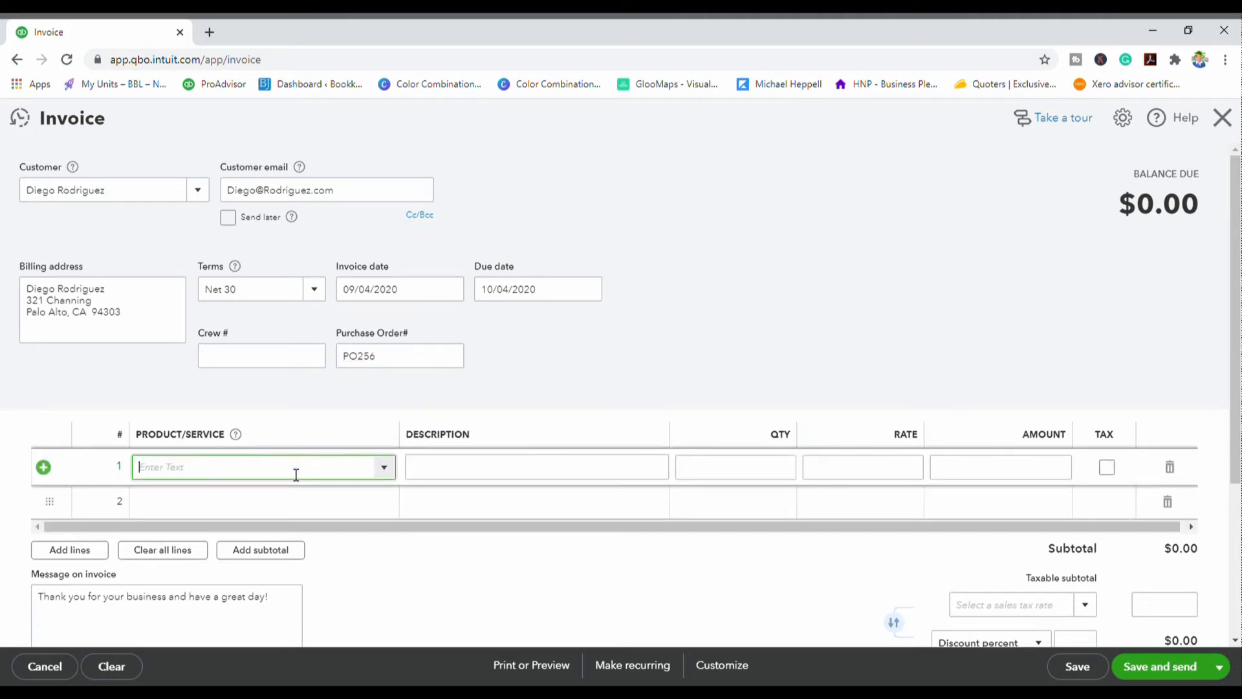
click(388, 471)
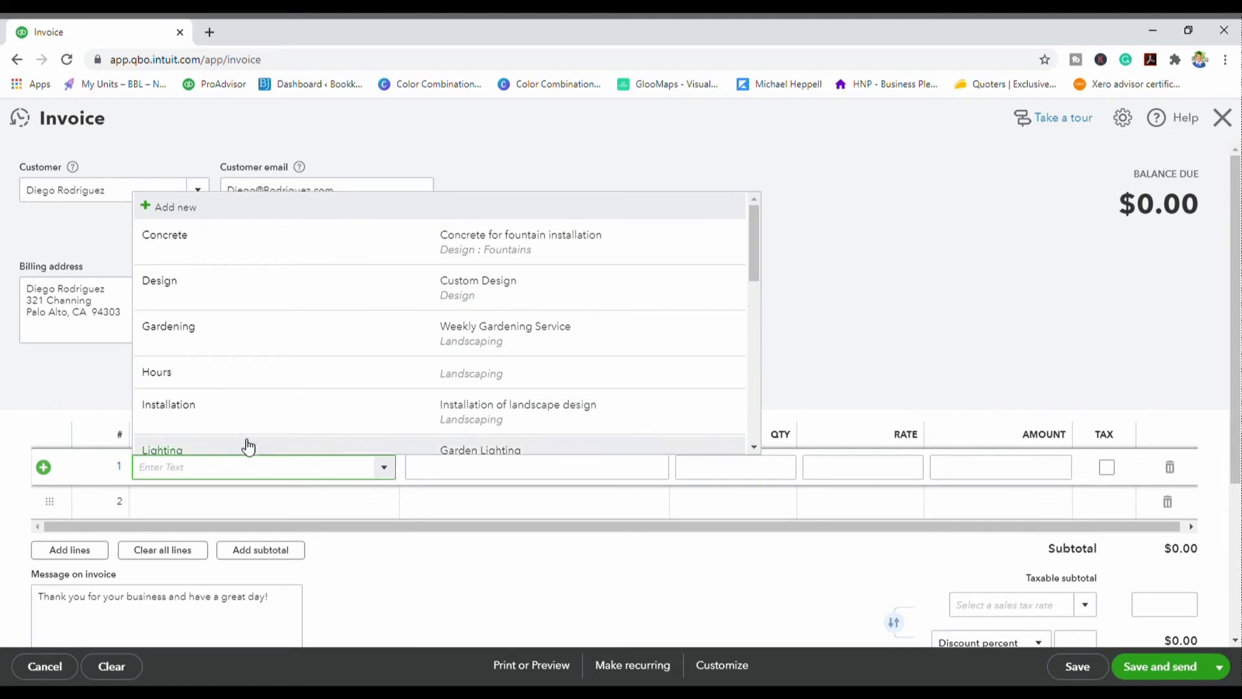
click(299, 449)
click(792, 474)
text(5)
key(Tab)
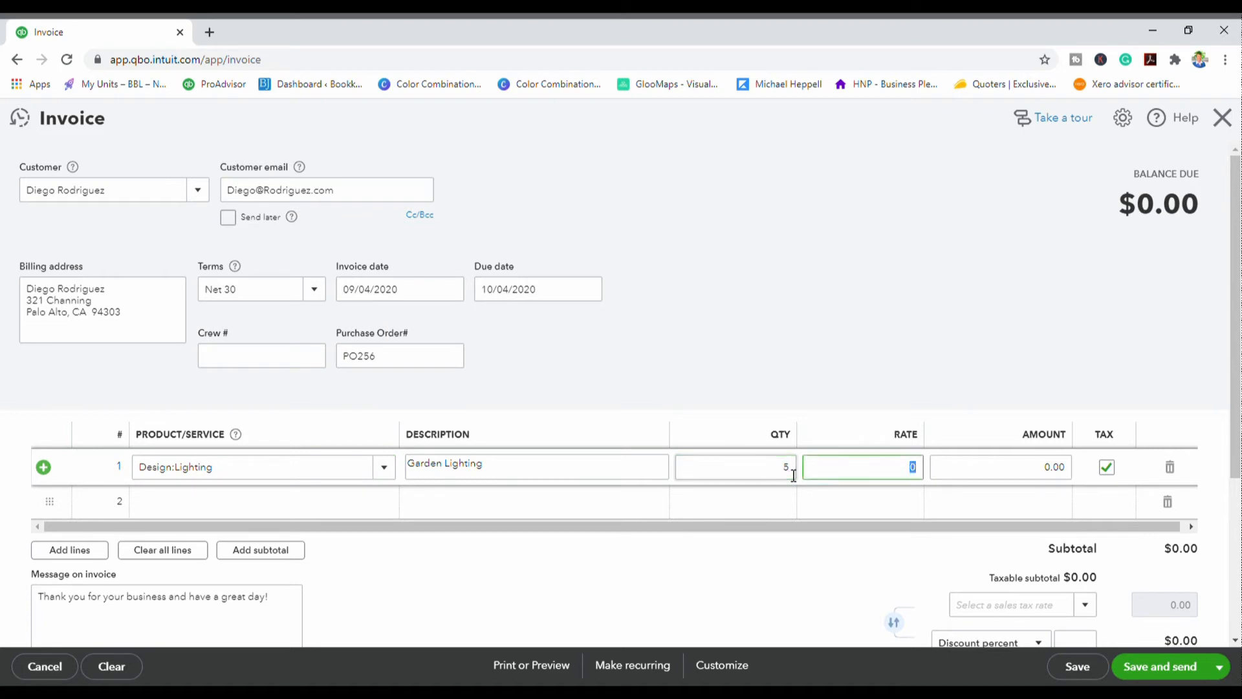
key(Tab)
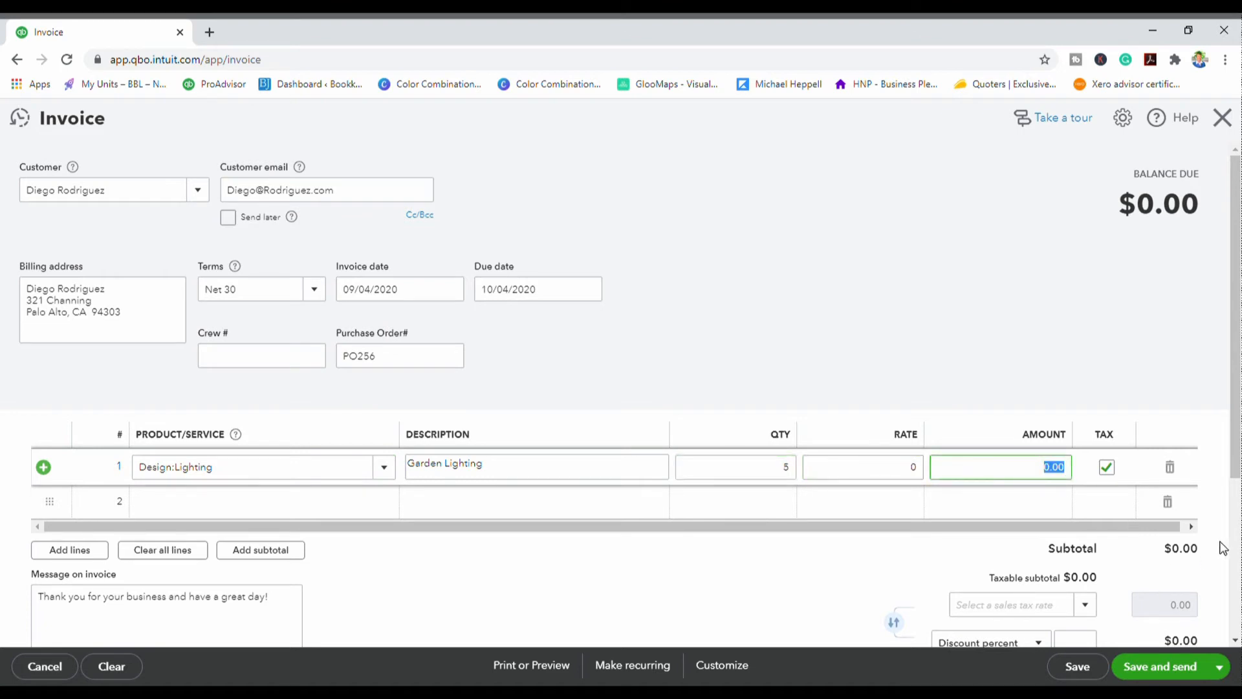
- Apply the California (8%) sales tax rate to the invoice
scroll(1222, 548, down, 3)
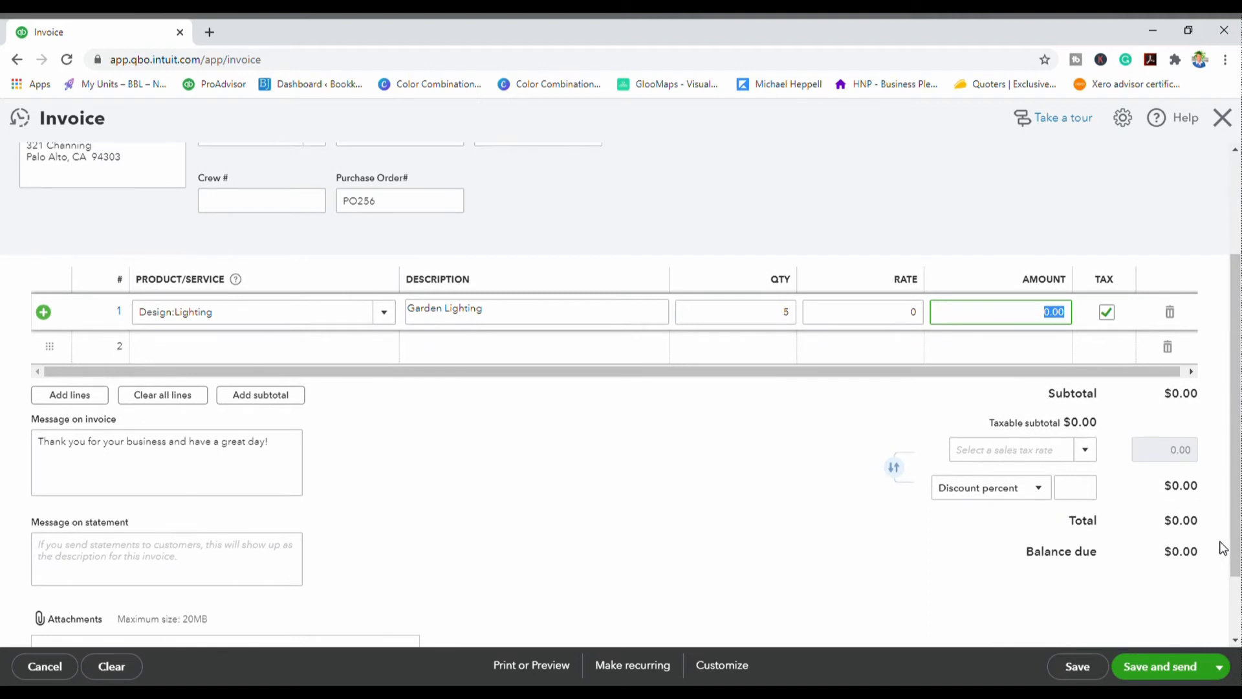
click(1097, 455)
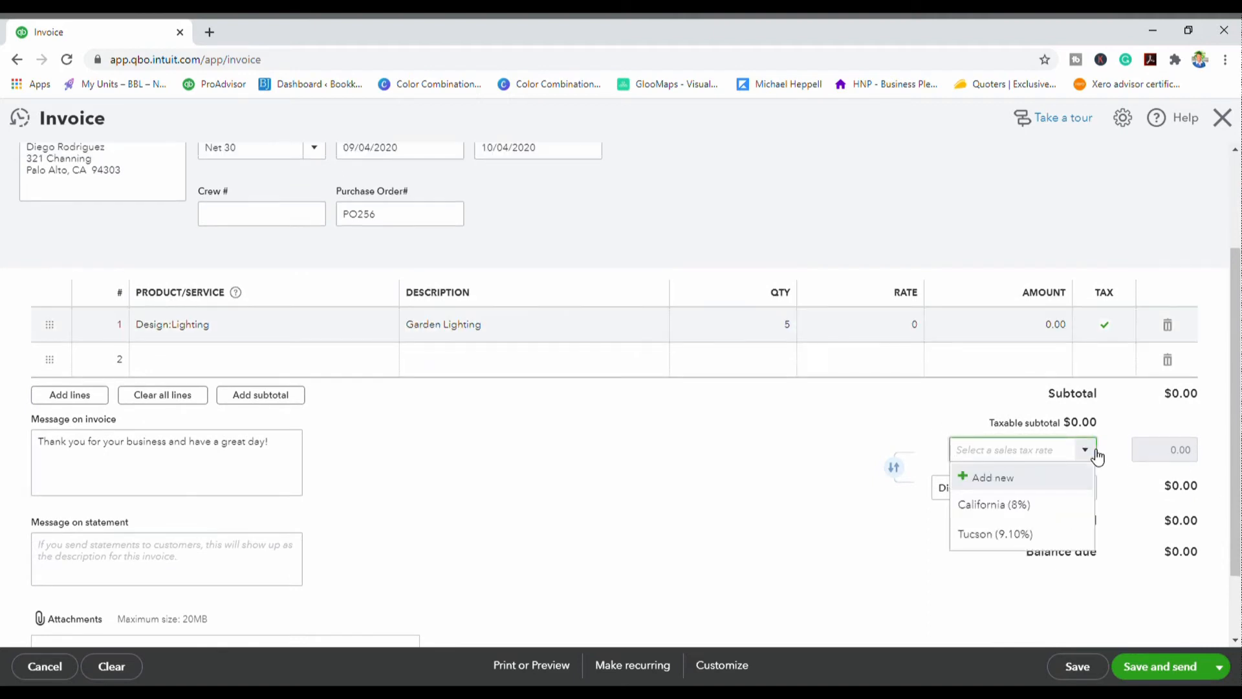
click(1017, 510)
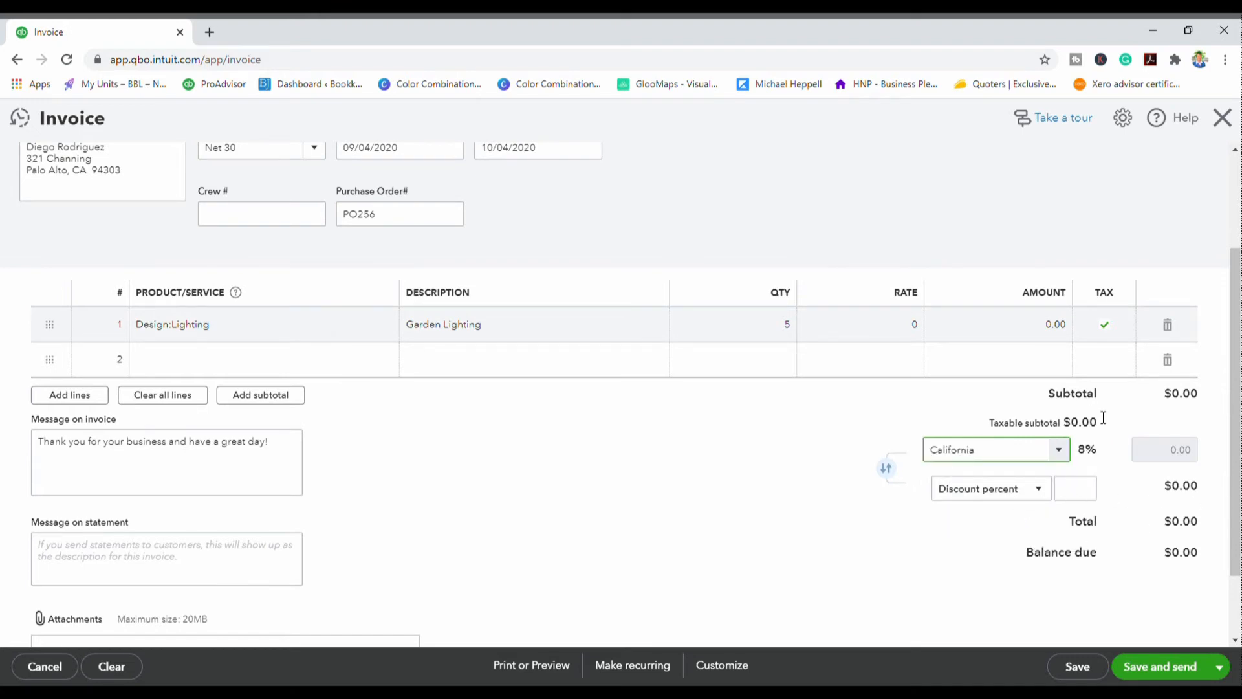
- Set the Lighting line's rate to 54.99, and save and close the invoice
click(906, 327)
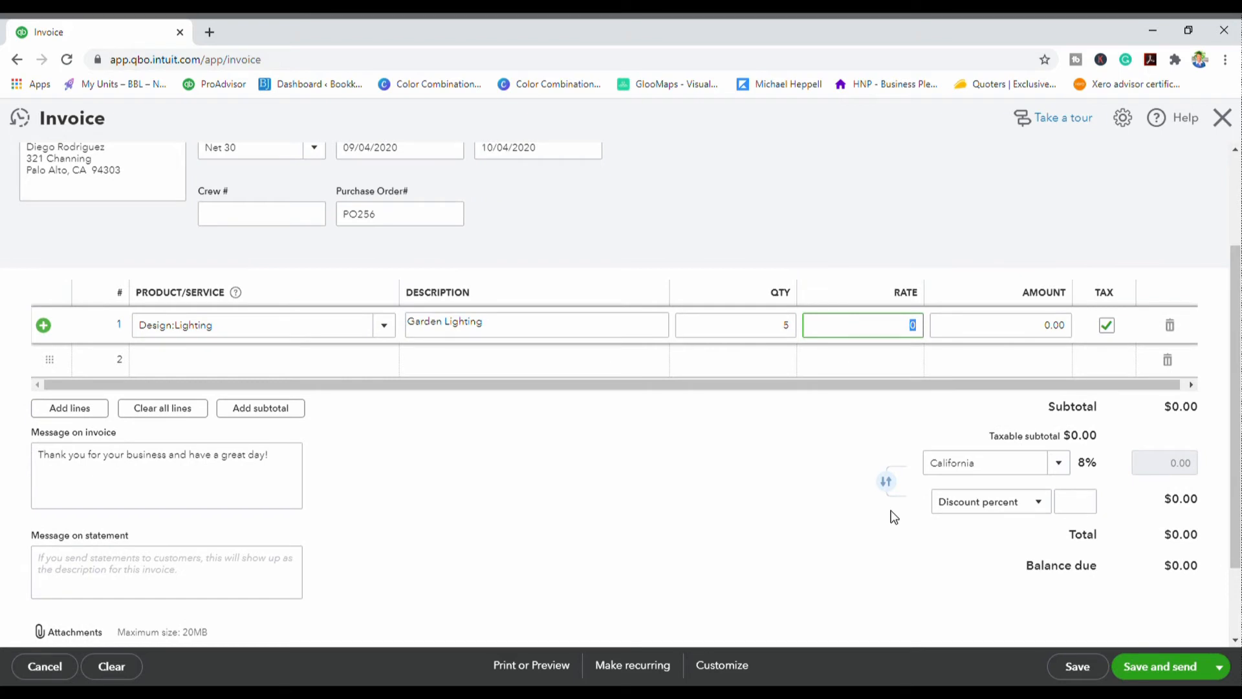
text(54.86)
key(BackSpace)
key(BackSpace)
key(BackSpace)
text(.99)
key(Tab)
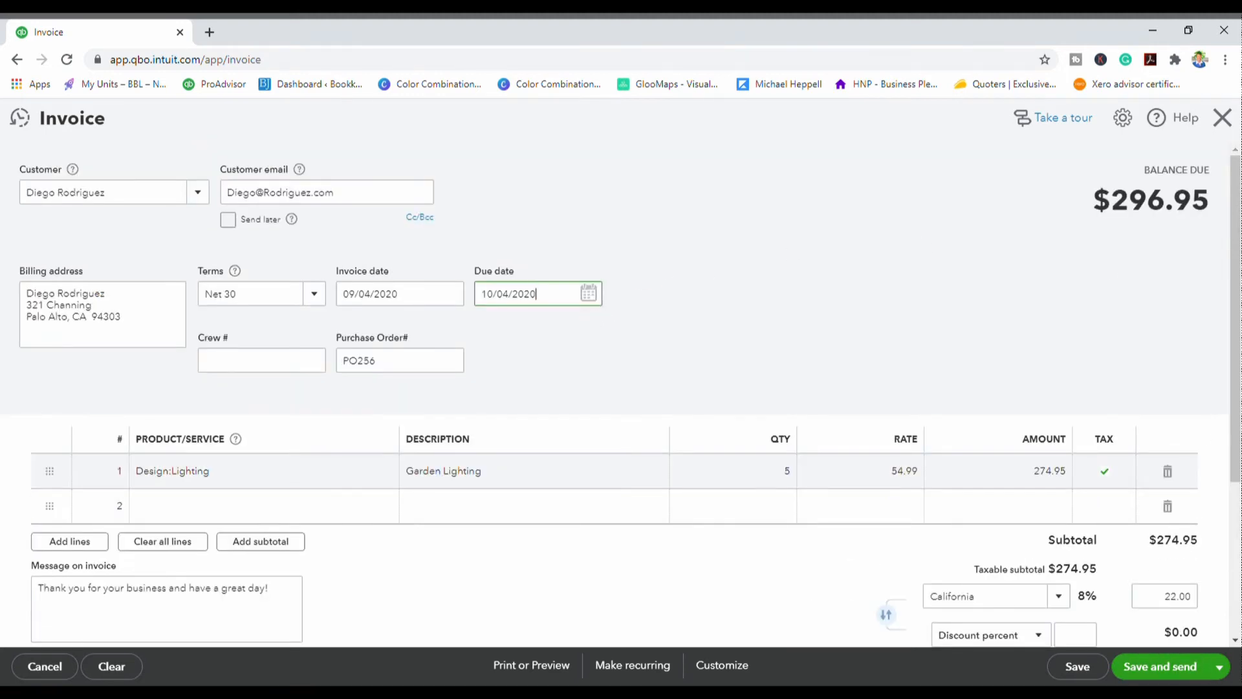
click(1221, 670)
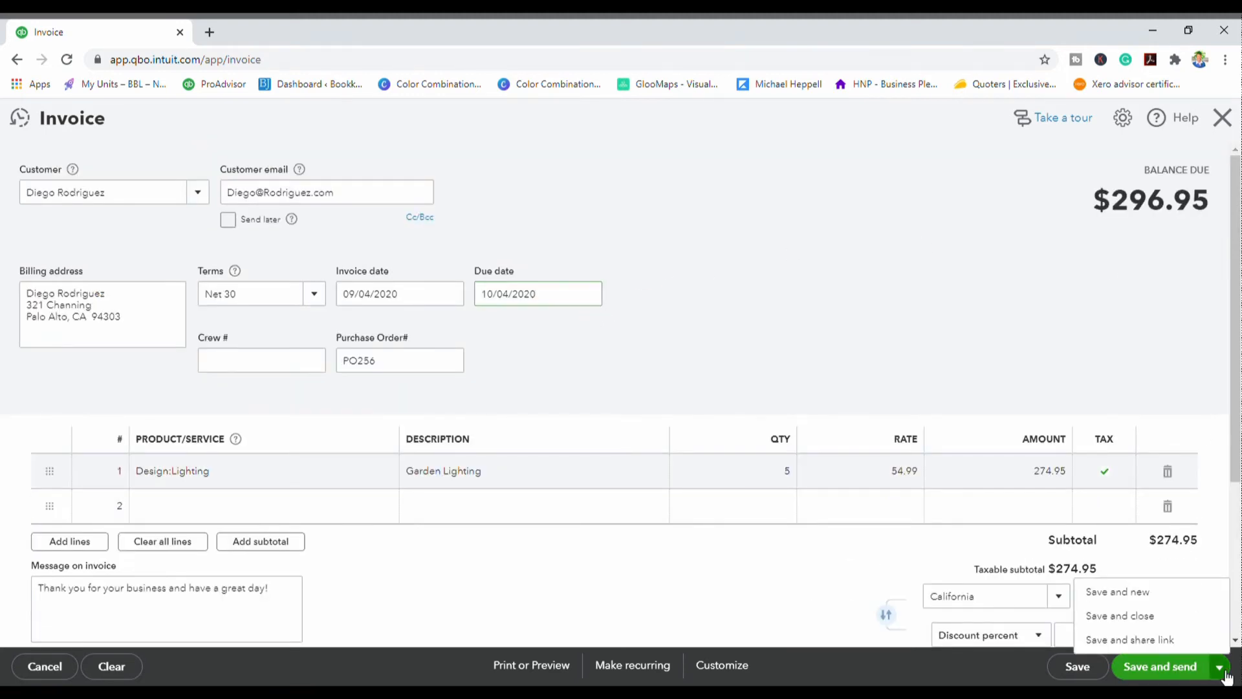
click(1144, 617)
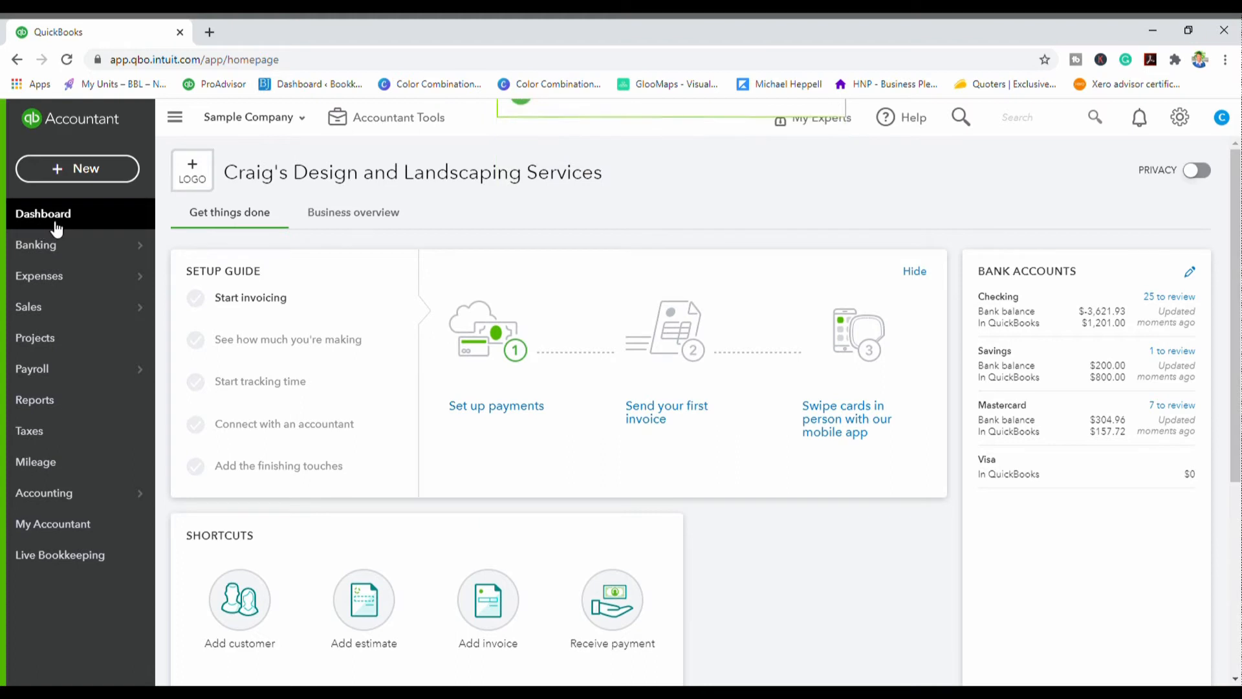
- Search the sales customer list for "RO" and open the record of the customer just invoiced
click(43, 309)
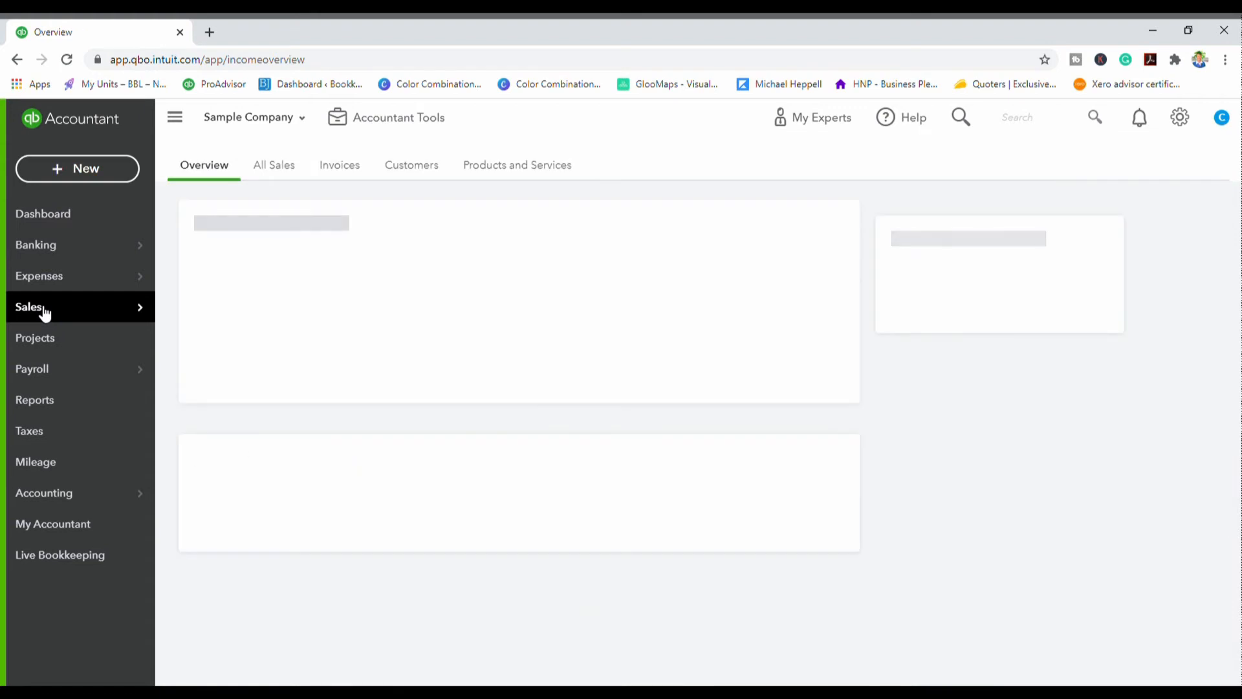
click(414, 167)
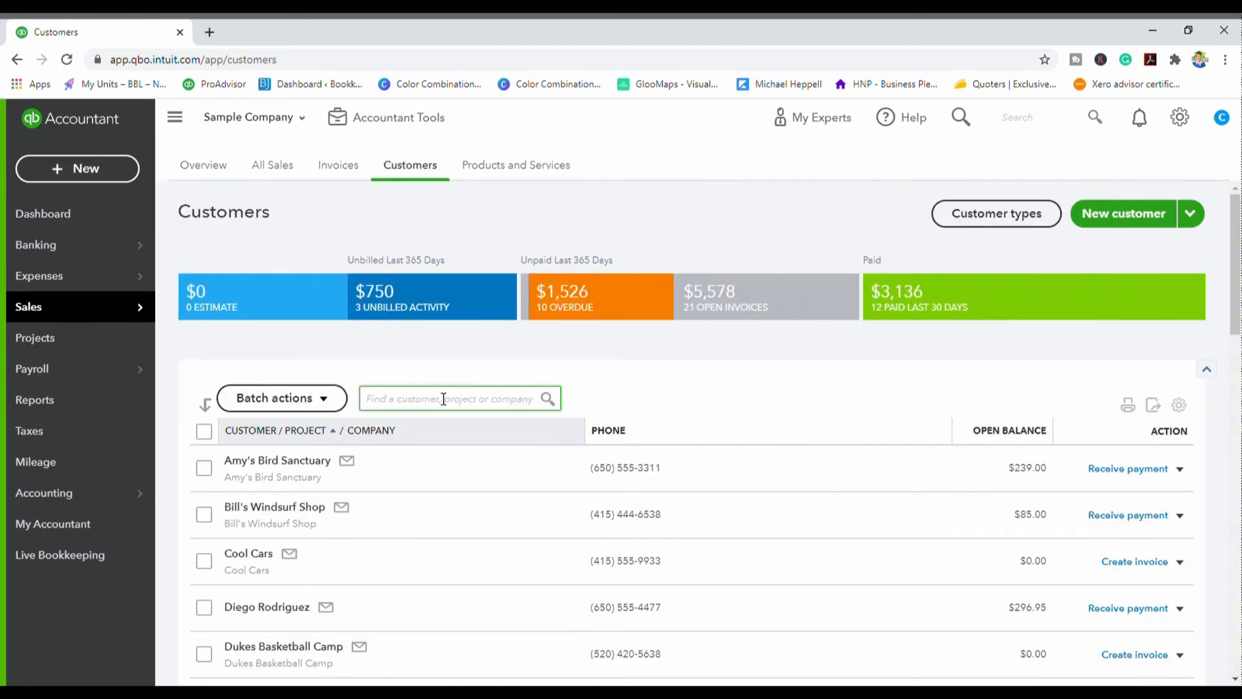
text(RO)
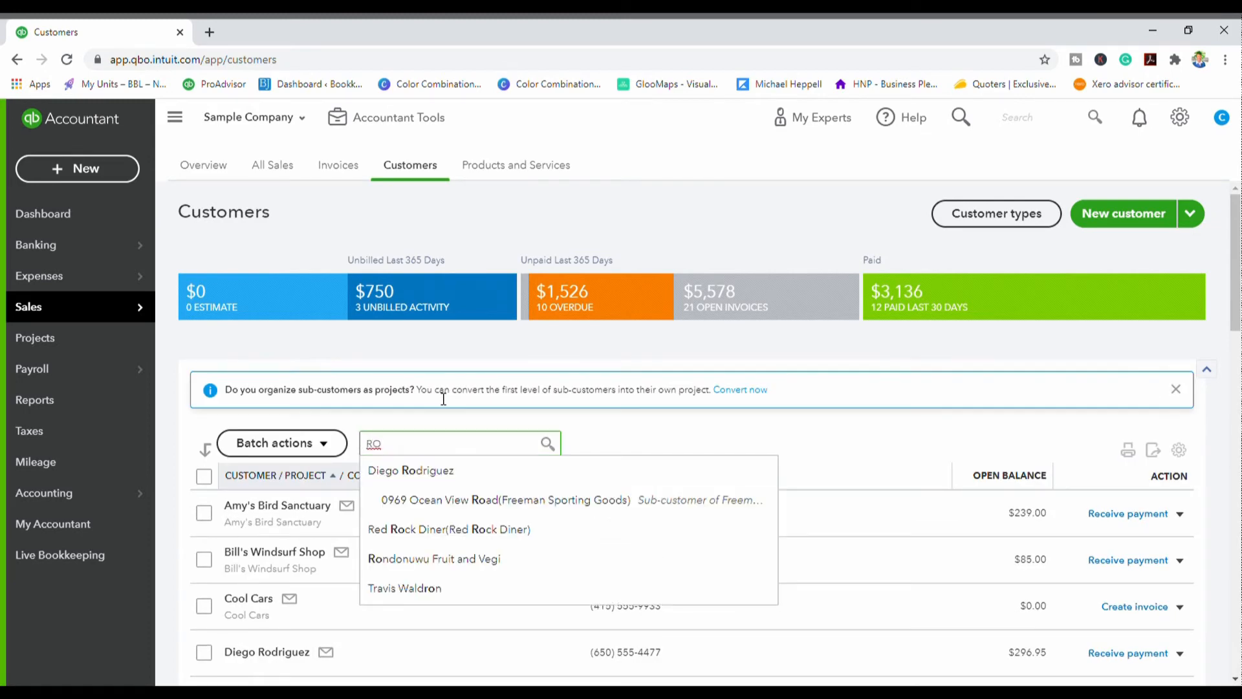
click(388, 471)
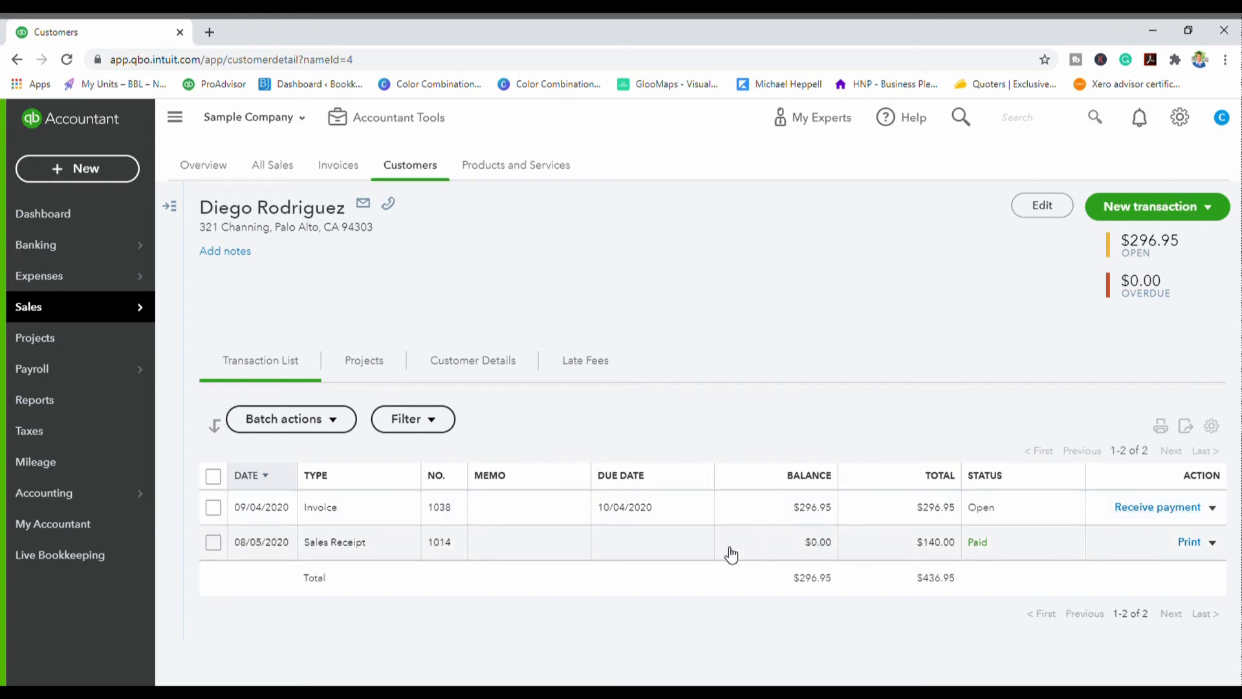
- Receive payment for the customer's open invoice by Check with reference number 12345, and save and close the payment
click(1158, 507)
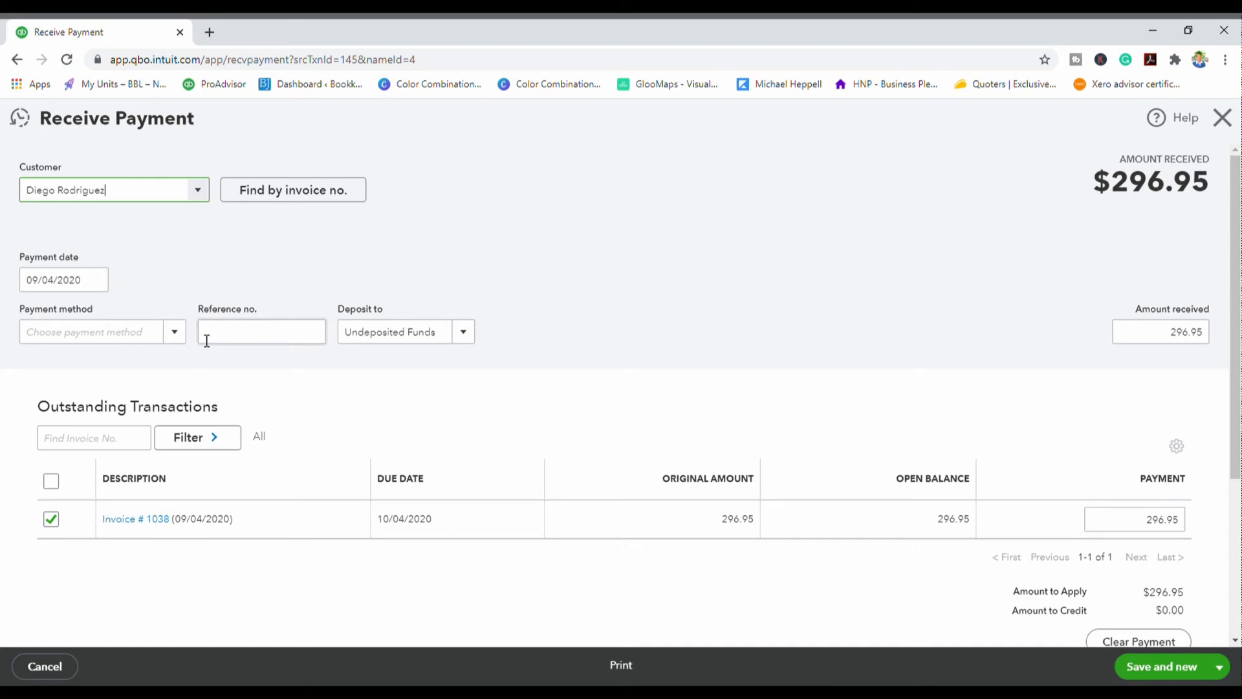
click(176, 332)
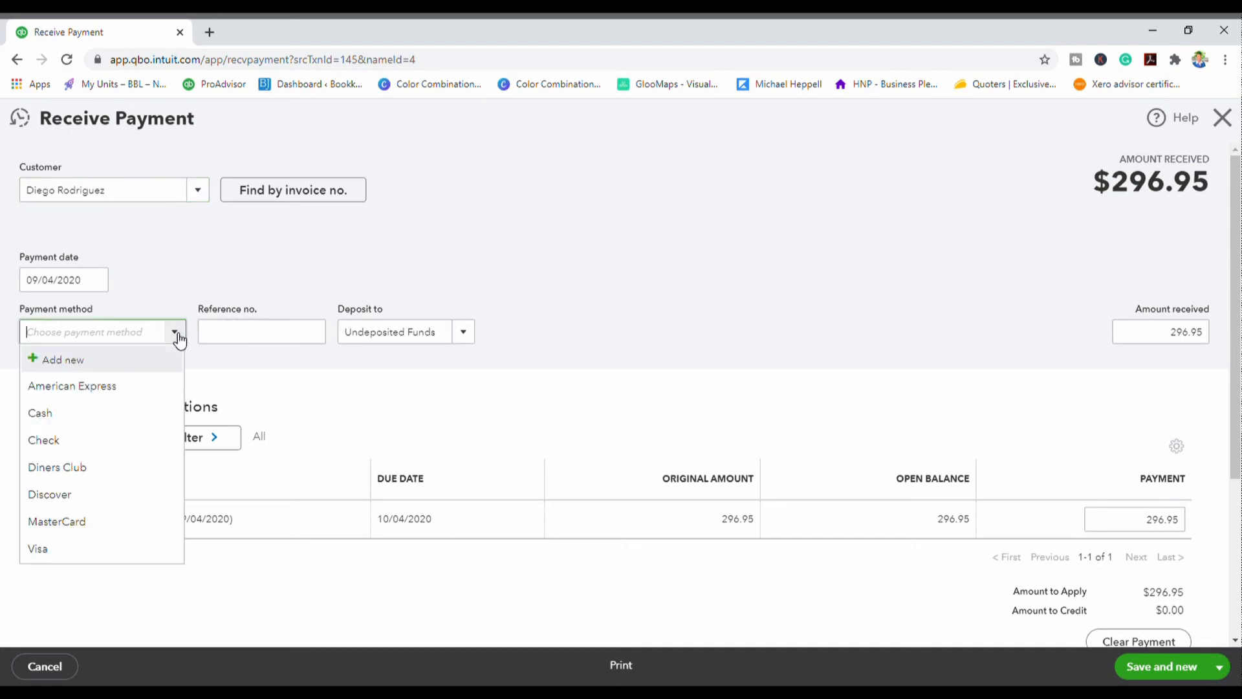
click(44, 441)
click(274, 341)
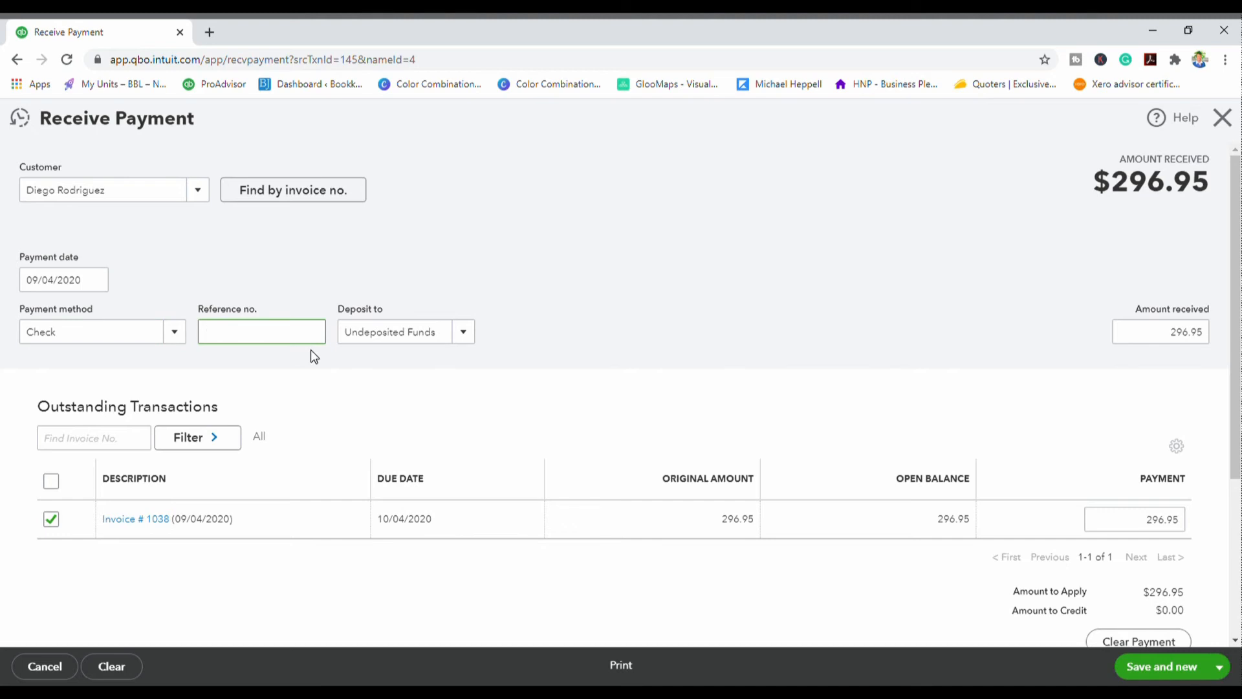
text(12345)
scroll(1198, 564, down, 1)
click(1219, 666)
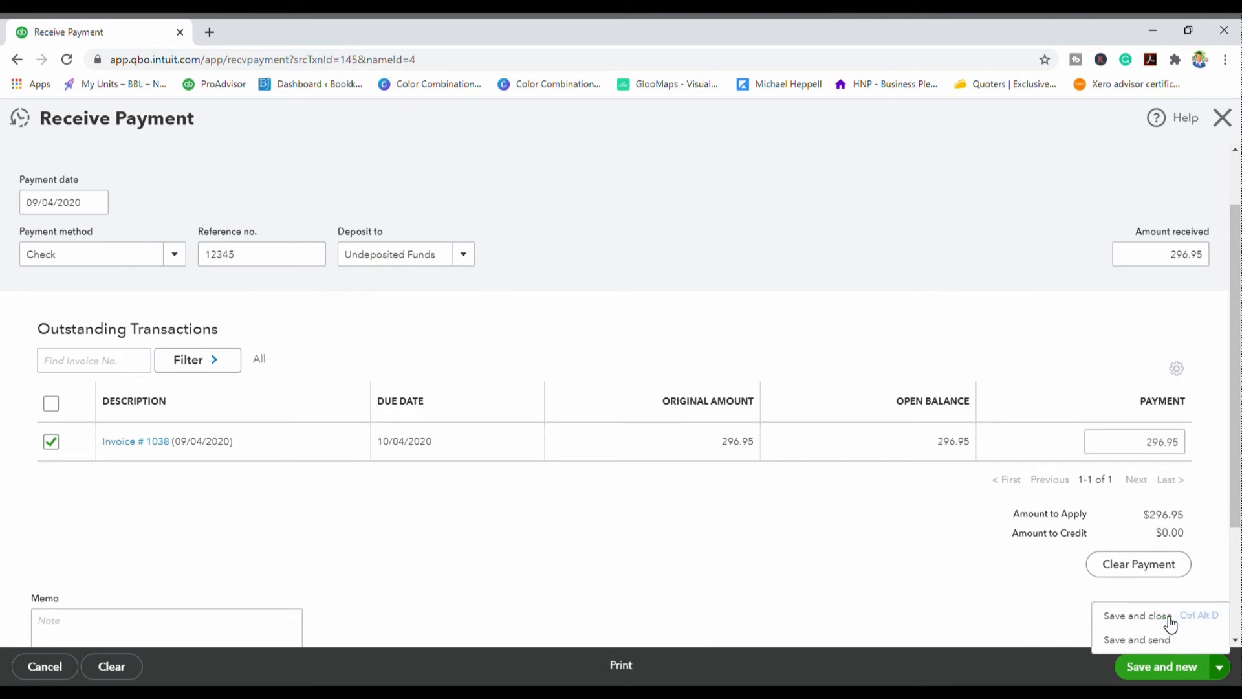
click(1139, 616)
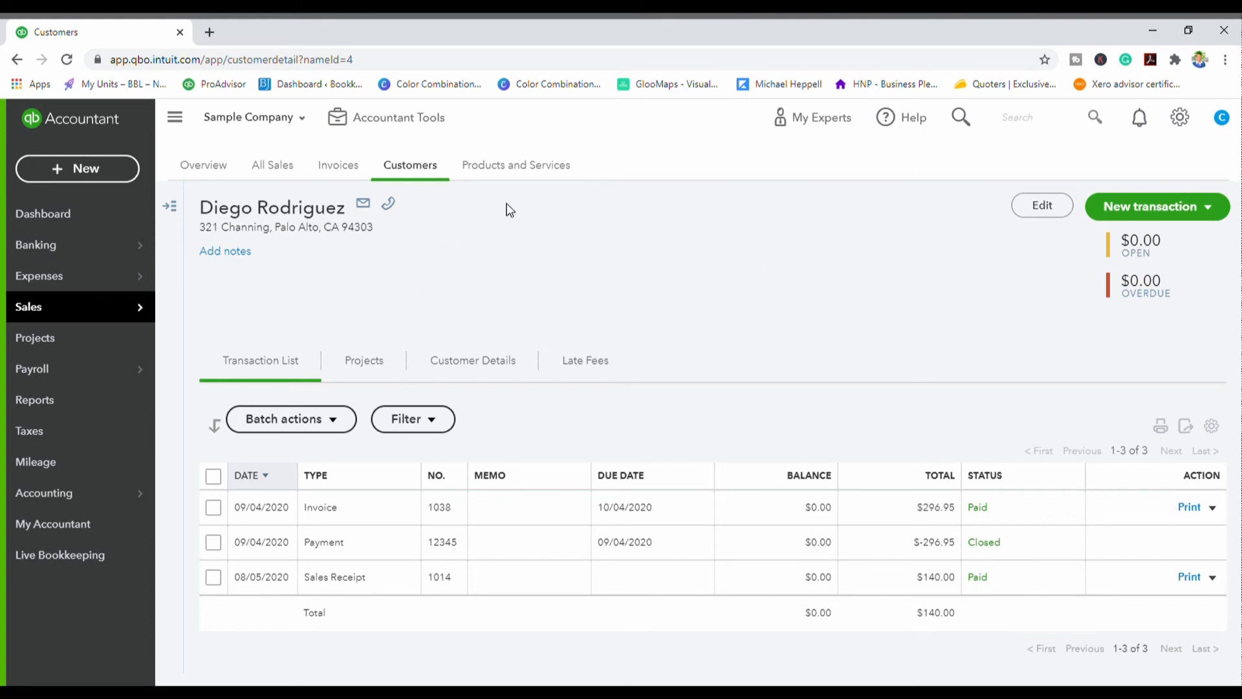
click(77, 168)
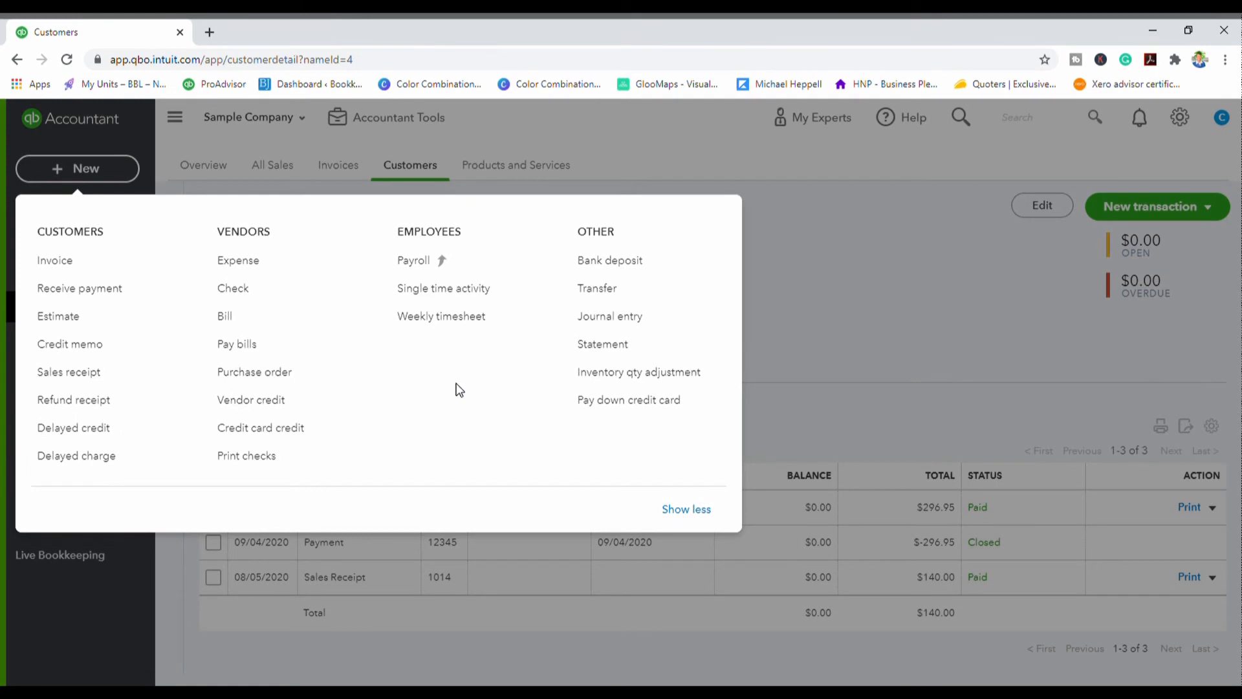
click(893, 282)
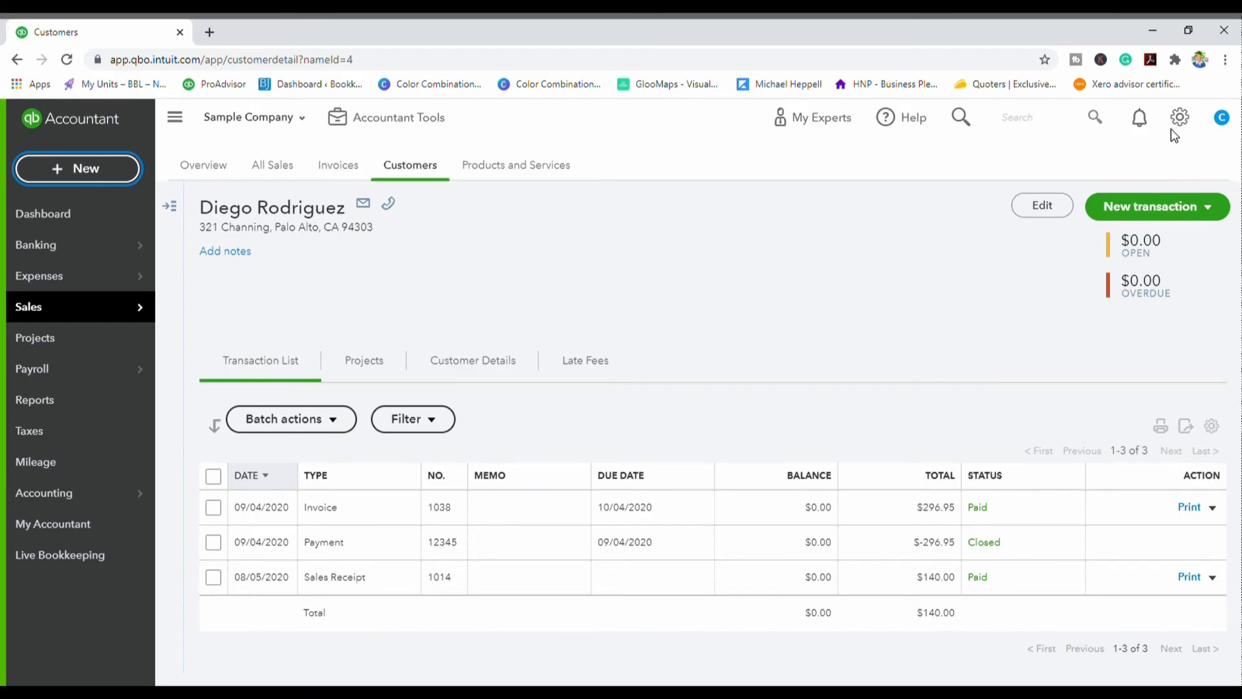